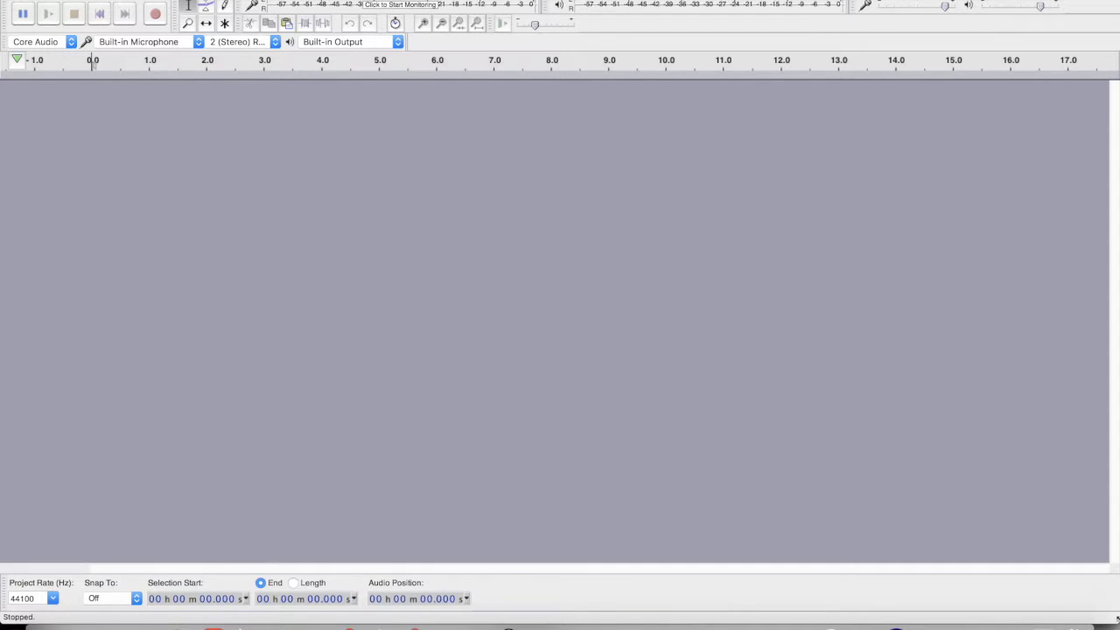
Shrink the empty project window and move it down-right so the earlier tone project shows behind it
drag(1115, 621, 1019, 531)
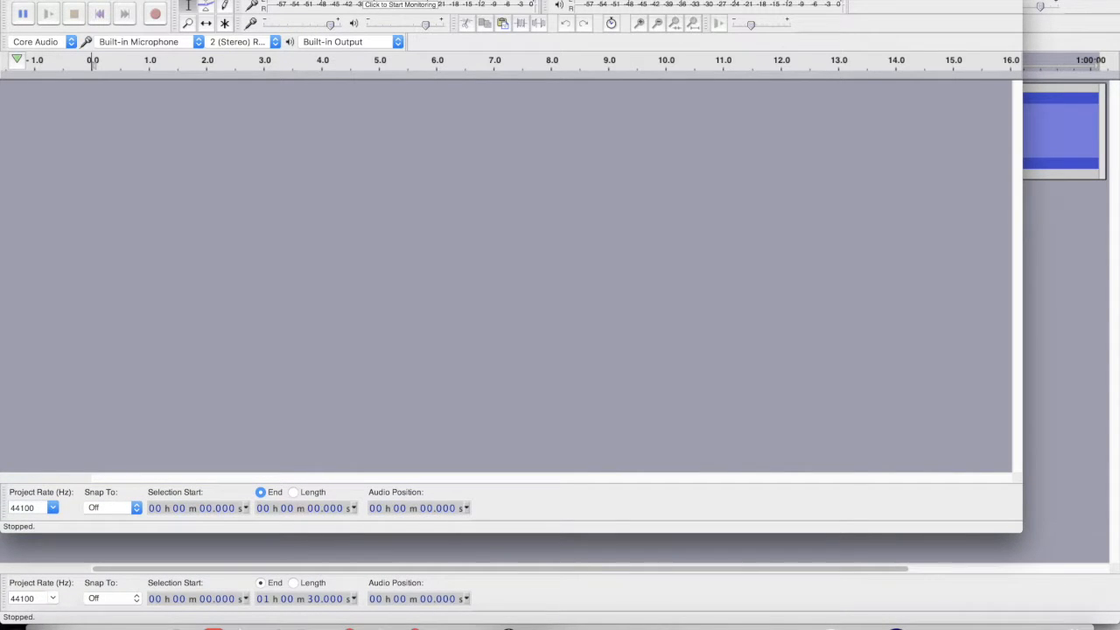
drag(557, 0, 592, 3)
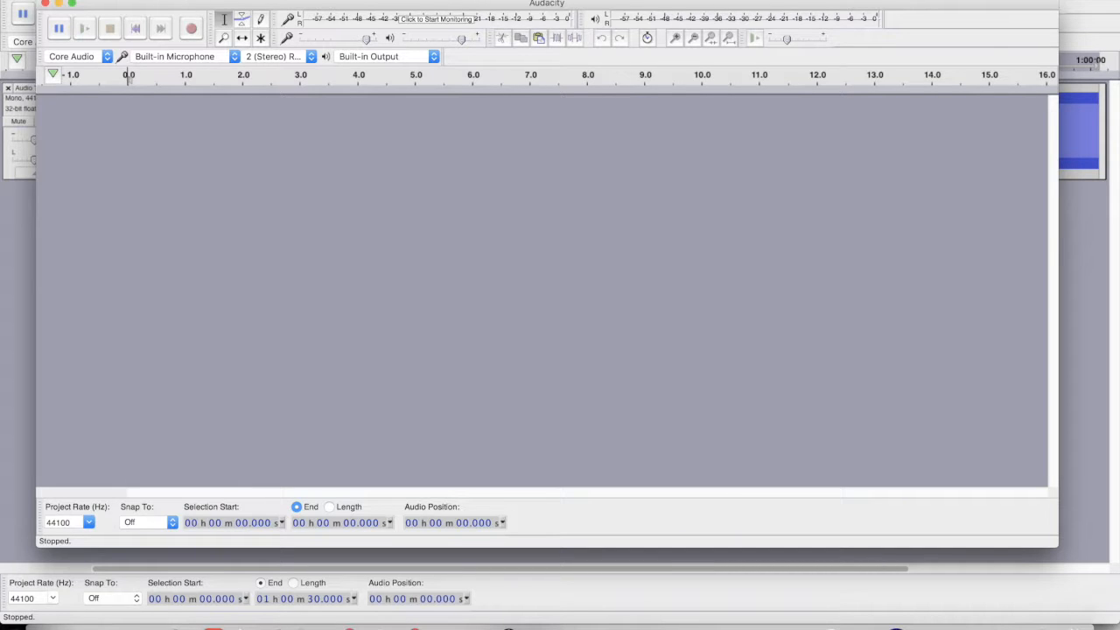
Create a new project with File > New and add one empty mono track to it
click(96, 1)
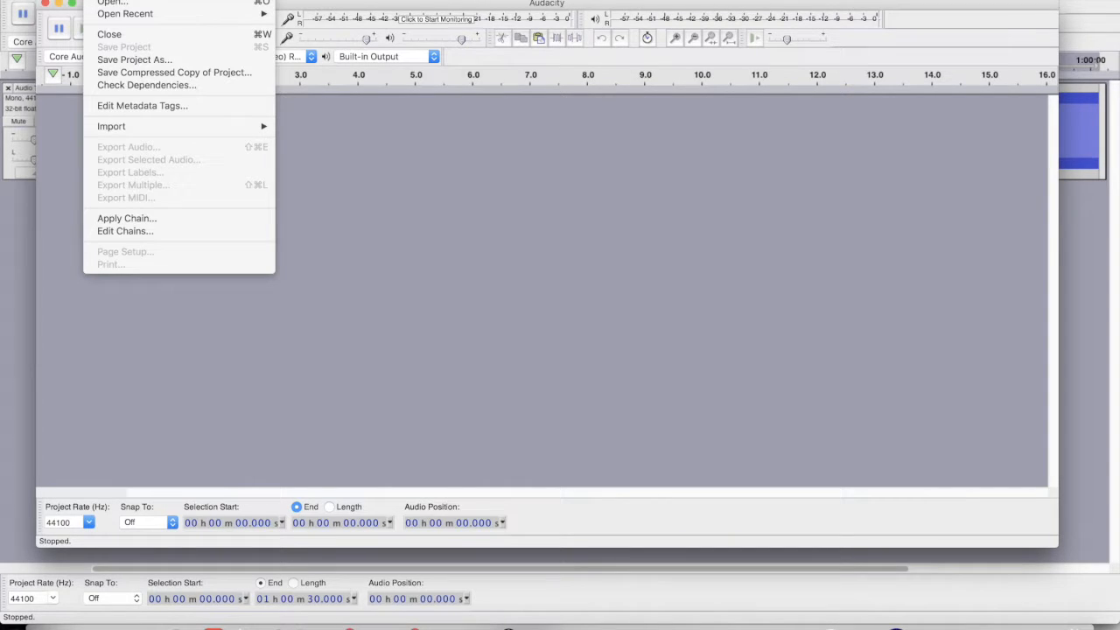
click(106, 0)
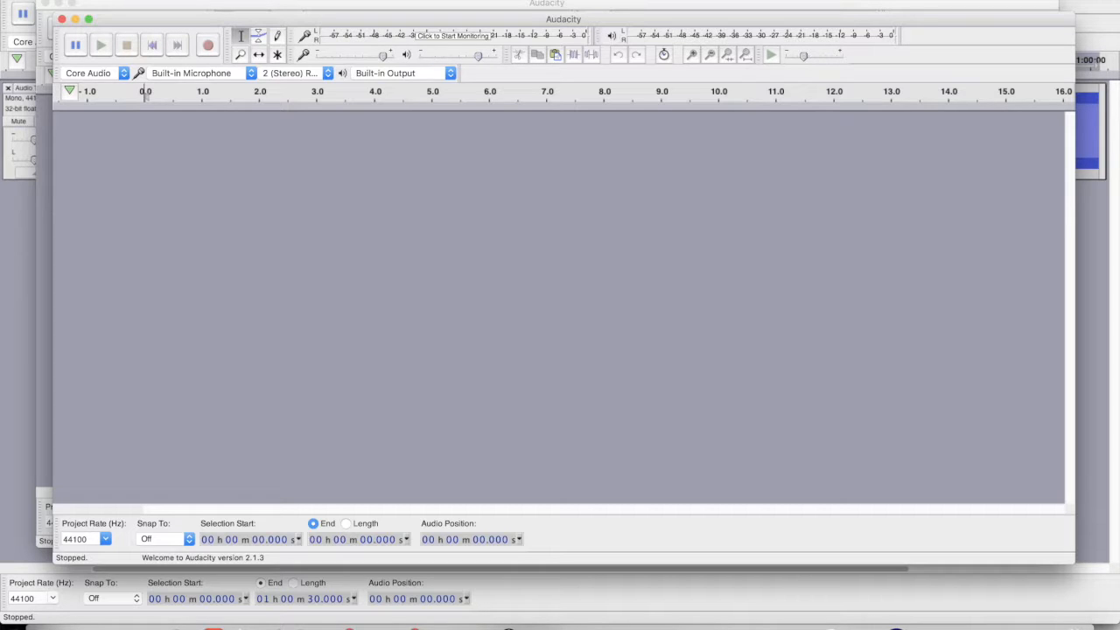
click(250, 0)
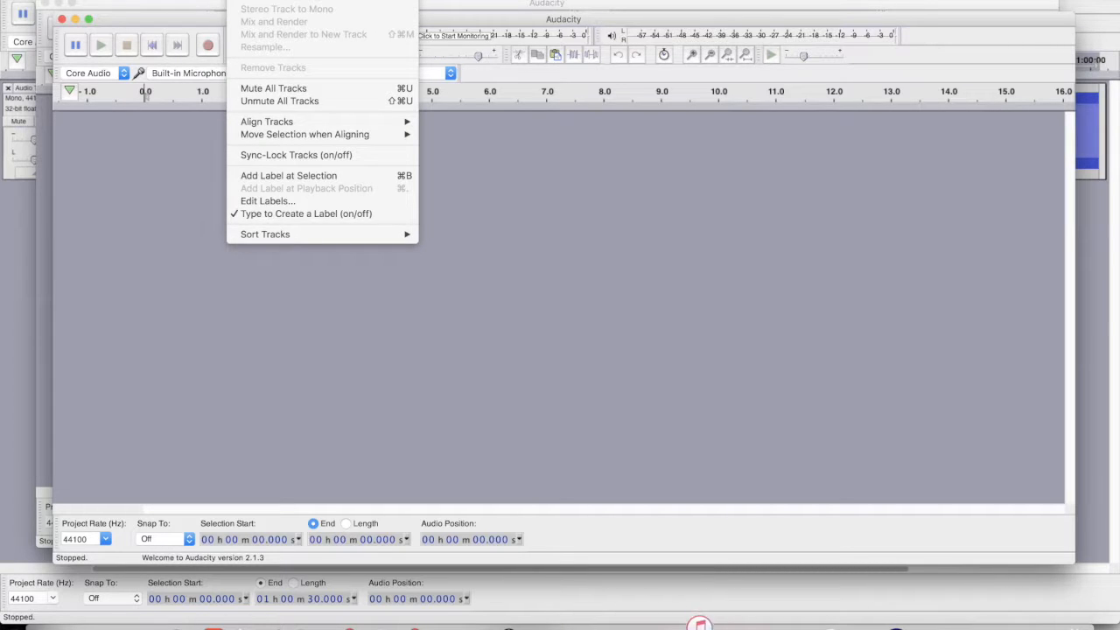
mouse_move(263, 0)
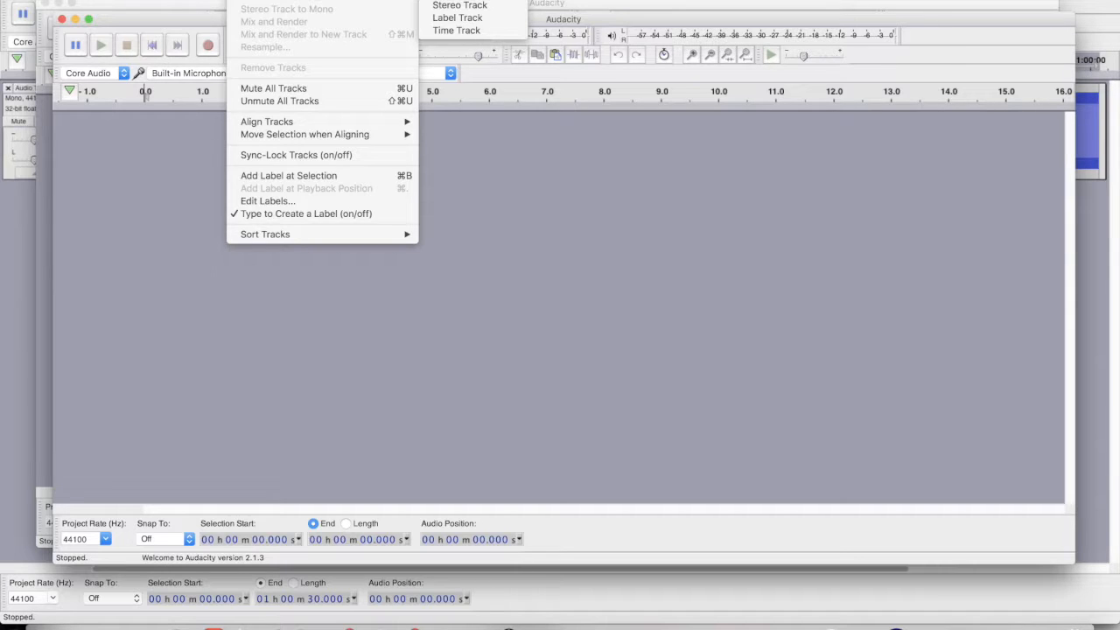
click(456, 0)
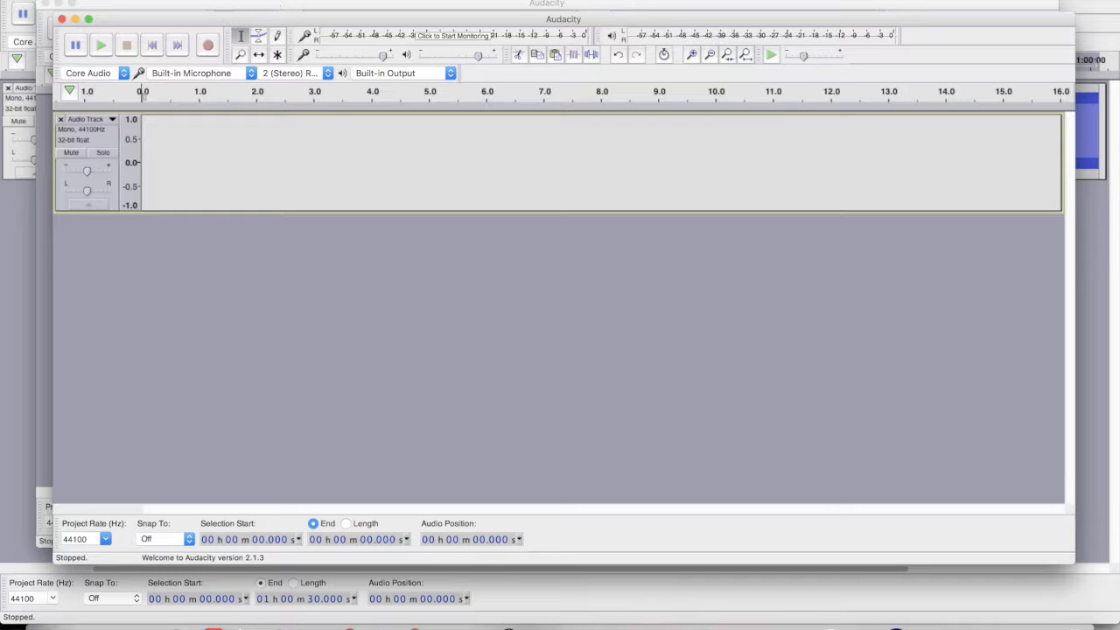
Generate a 100 Hz sine tone lasting 01 h 00 m 30 s into the mono track
click(294, 0)
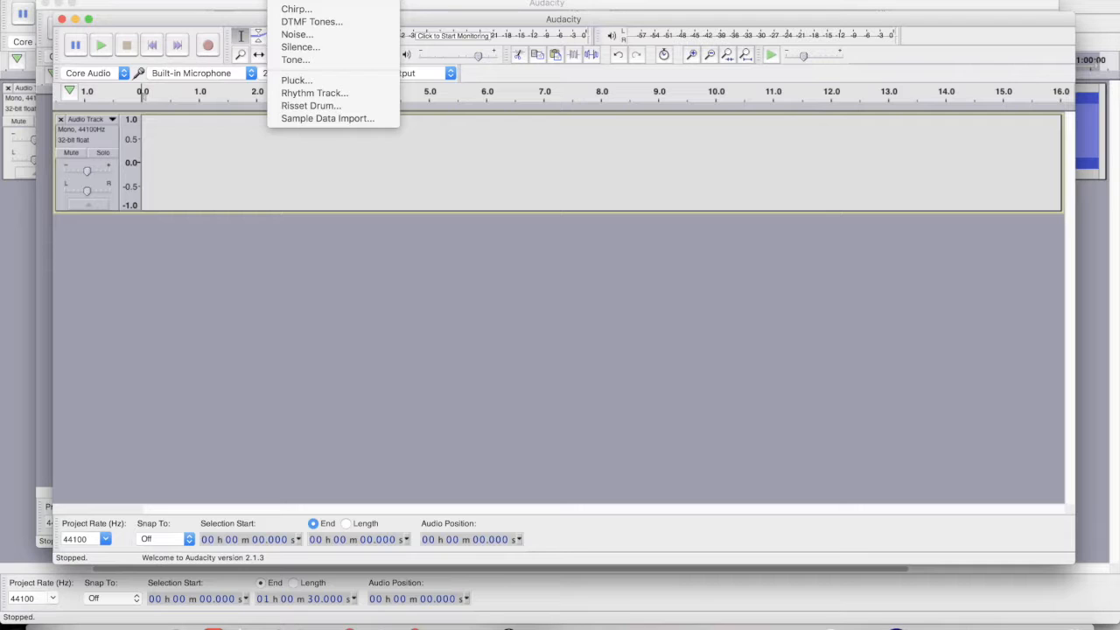
click(303, 61)
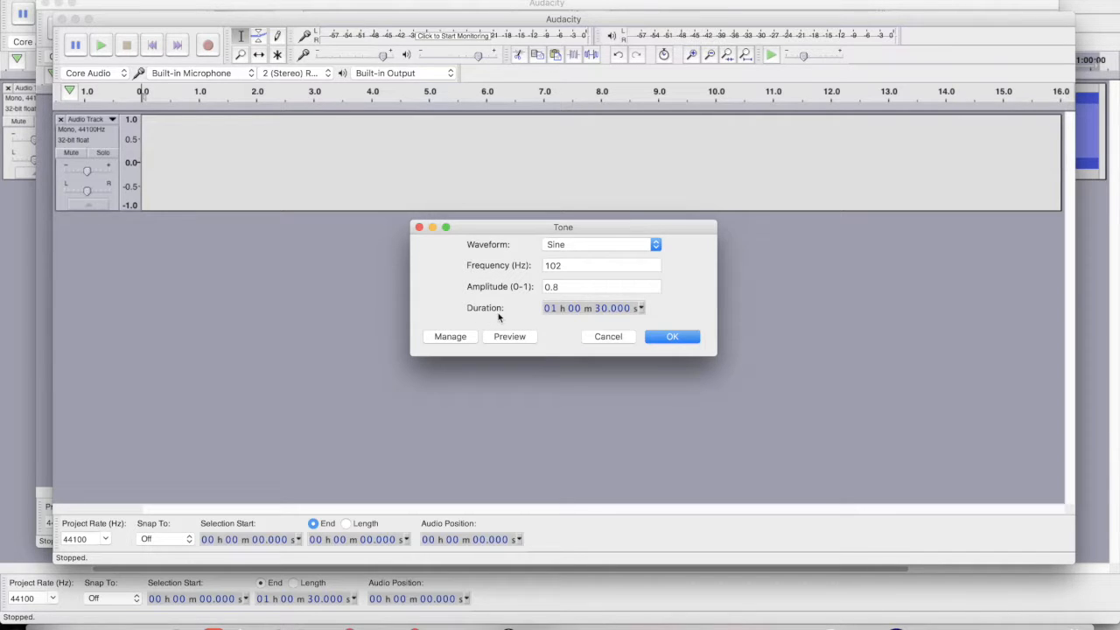
click(553, 311)
text(0)
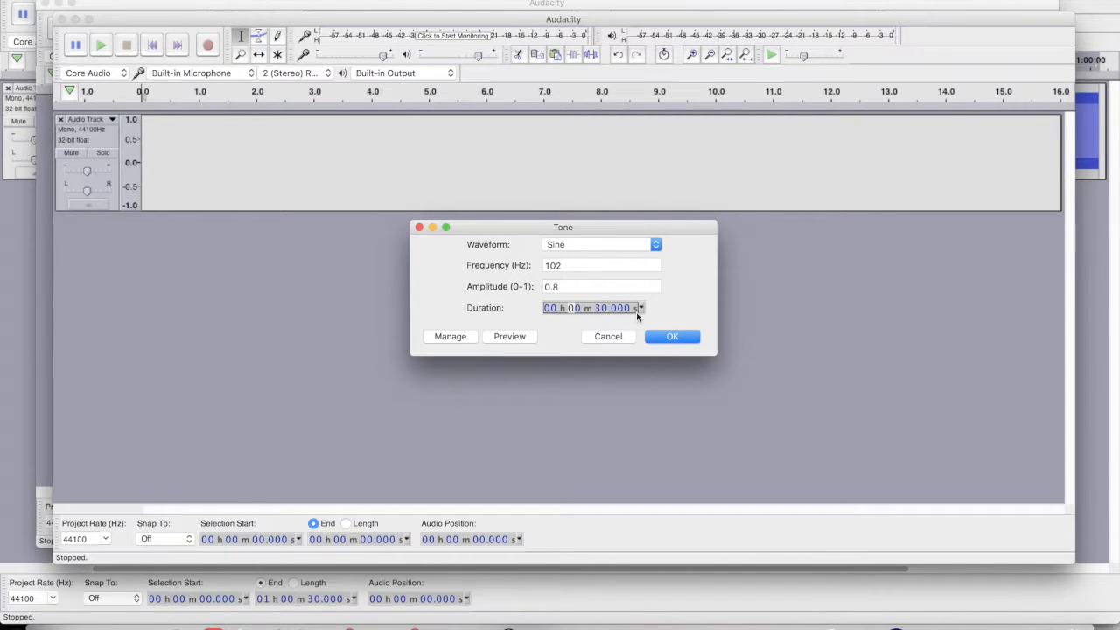
click(556, 311)
click(554, 311)
text(1)
double_click(556, 267)
text(100)
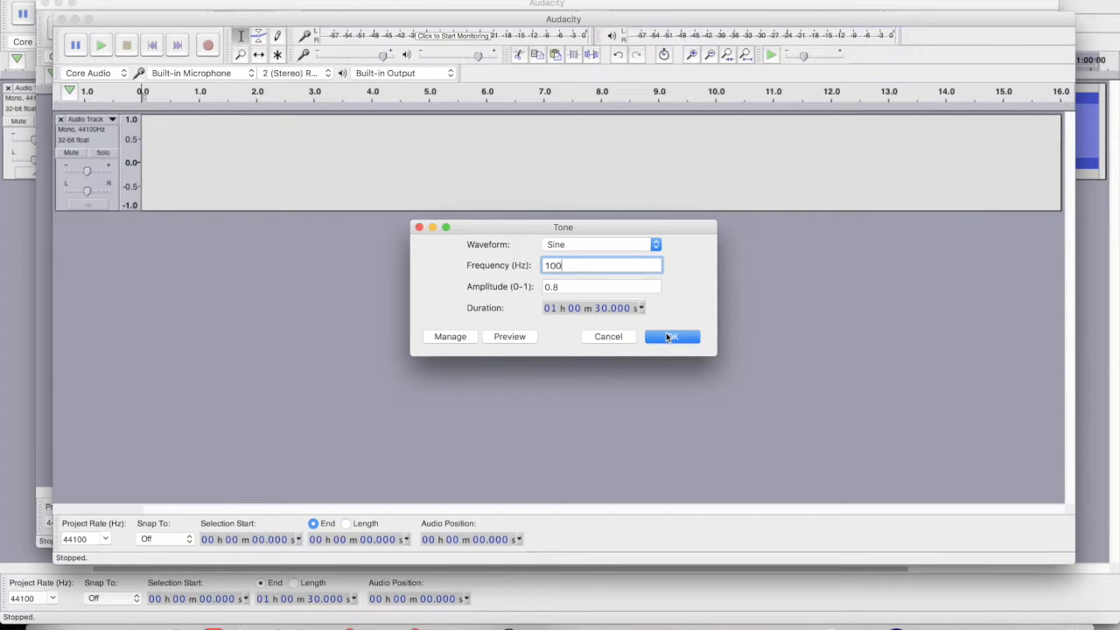
click(667, 337)
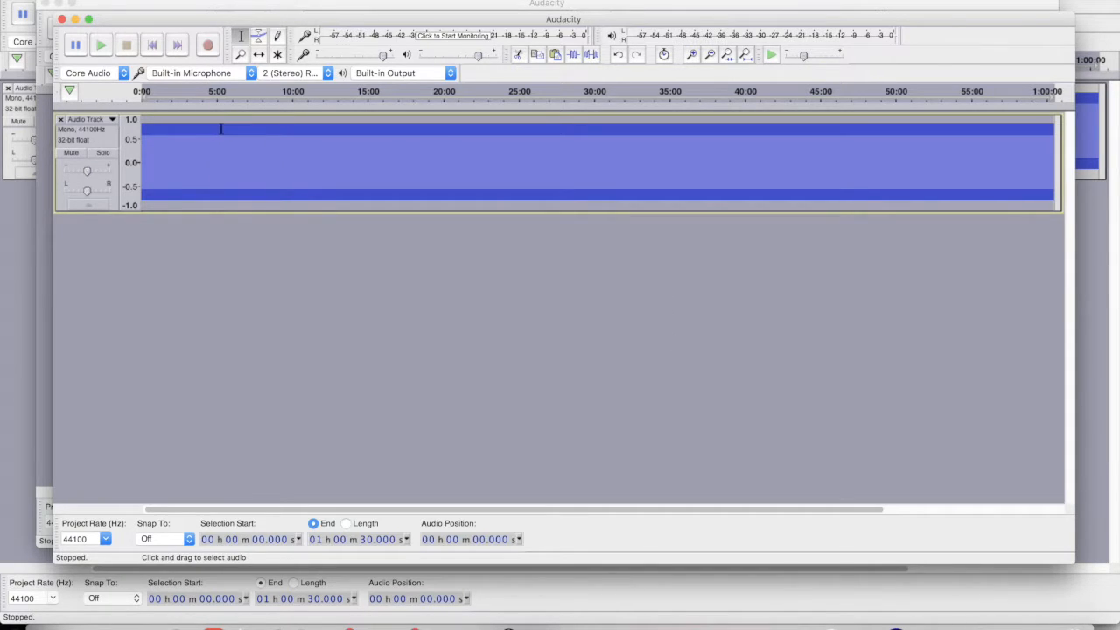
Play the generated 100 Hz tone for about seven seconds, then stop playback
click(101, 47)
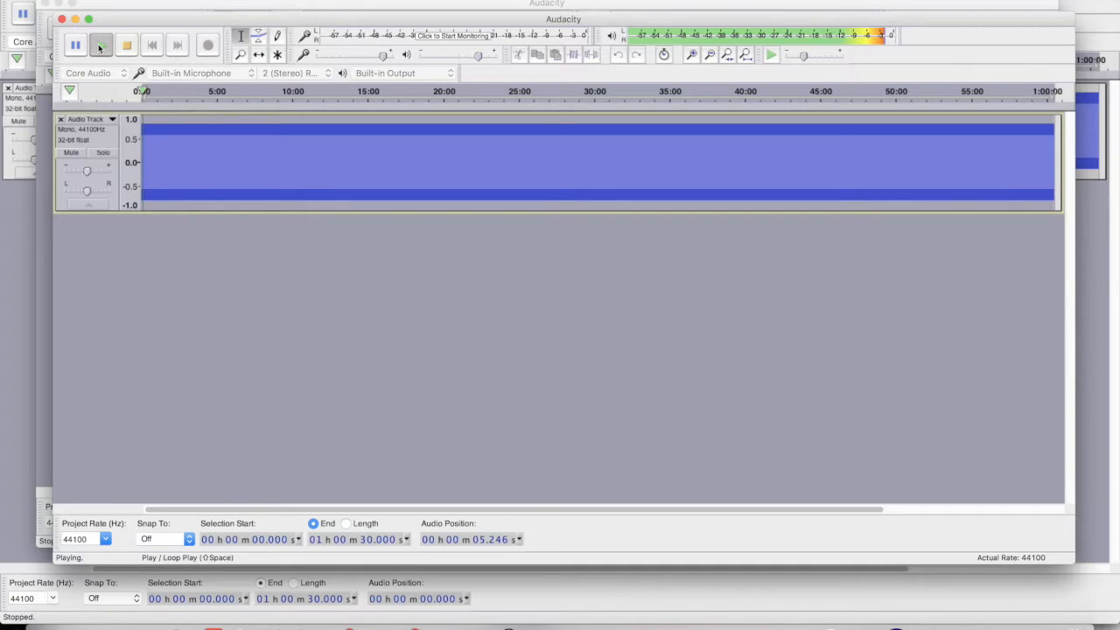
click(125, 50)
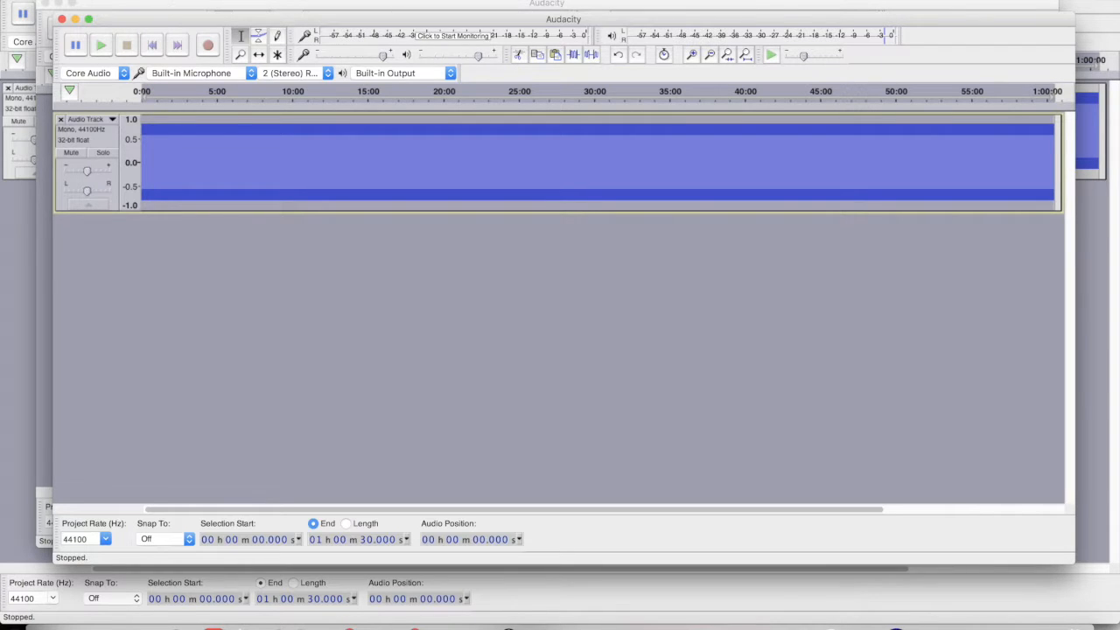
Add a second mono track below the first one
click(248, 0)
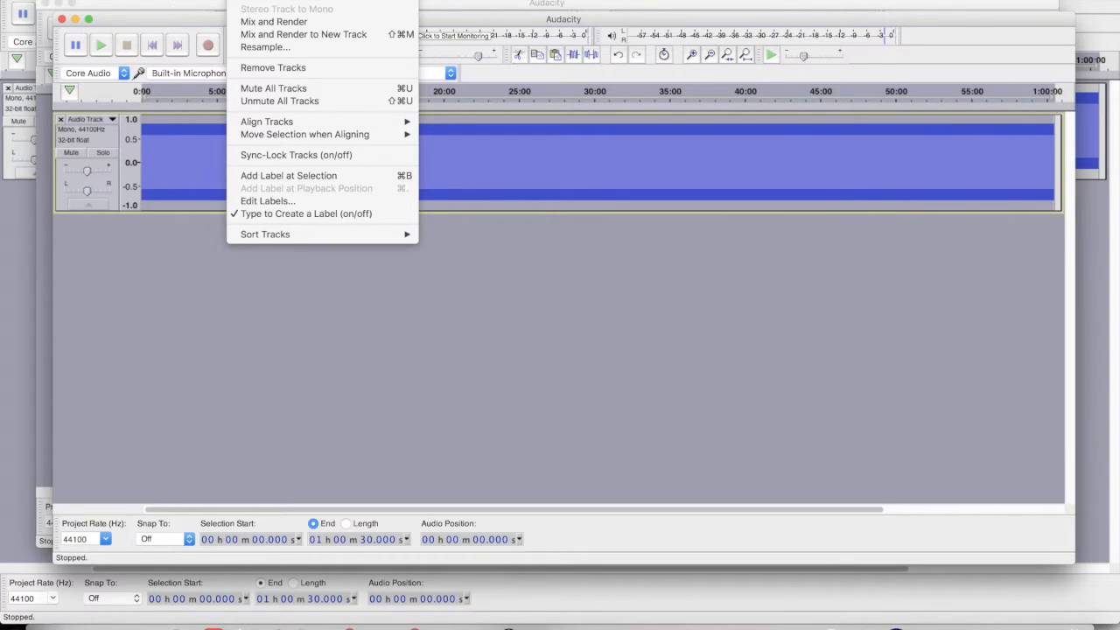
mouse_move(263, 0)
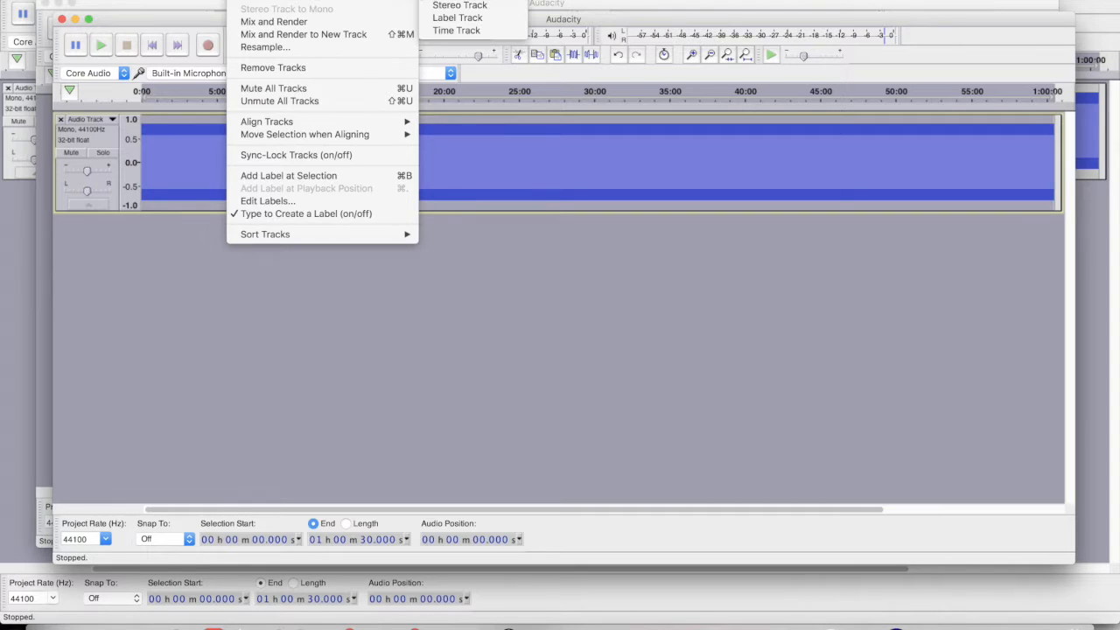
click(446, 0)
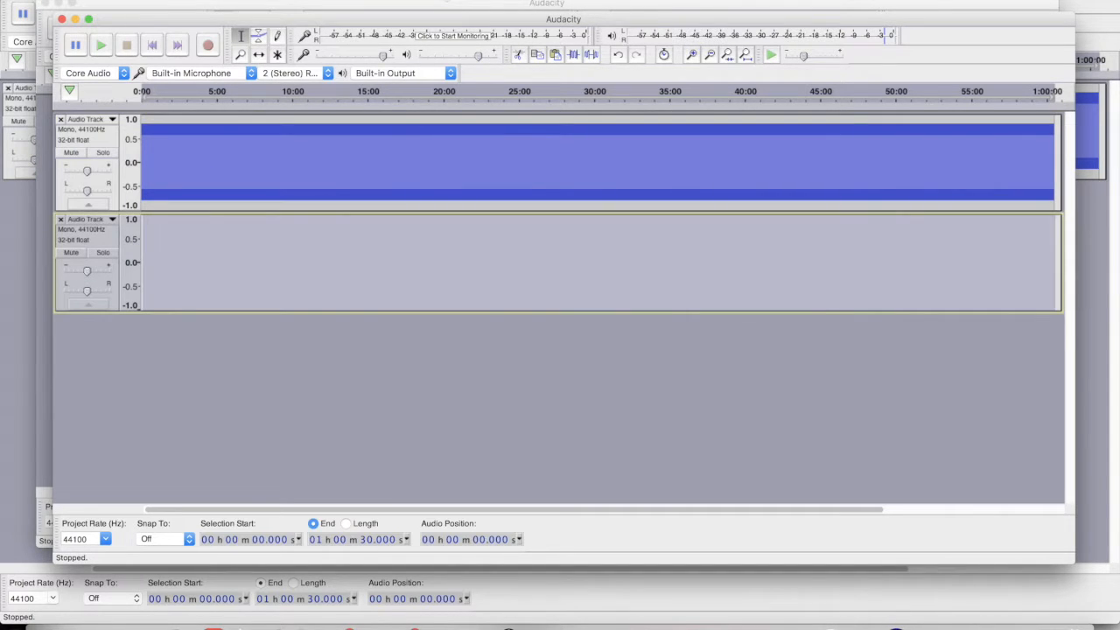
Generate an hour-long 104 Hz sine tone in the new track
click(294, 0)
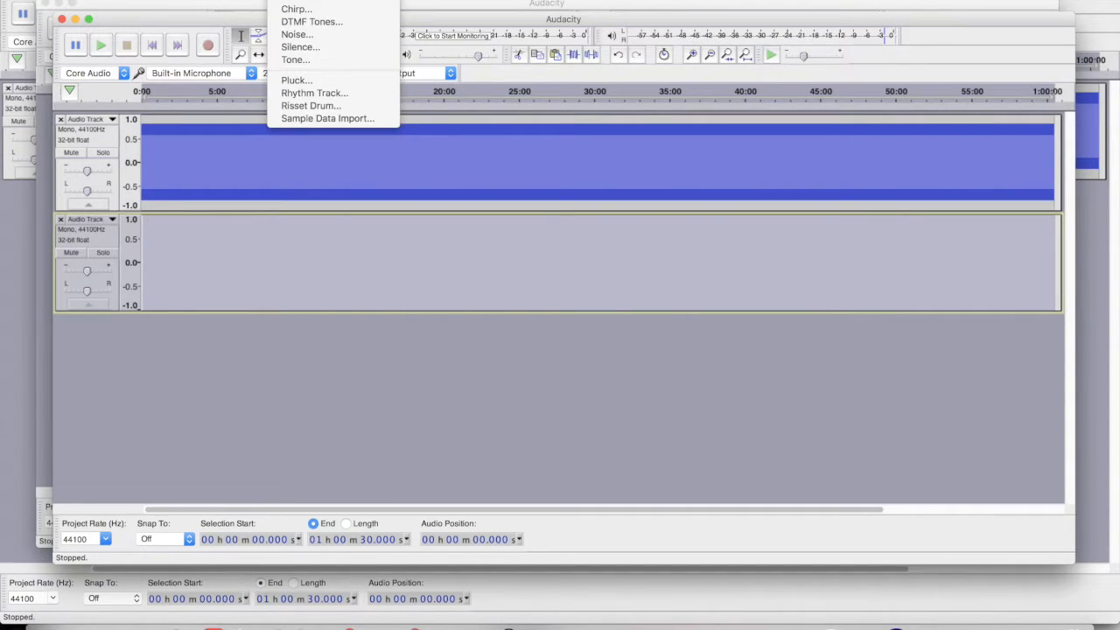
click(297, 59)
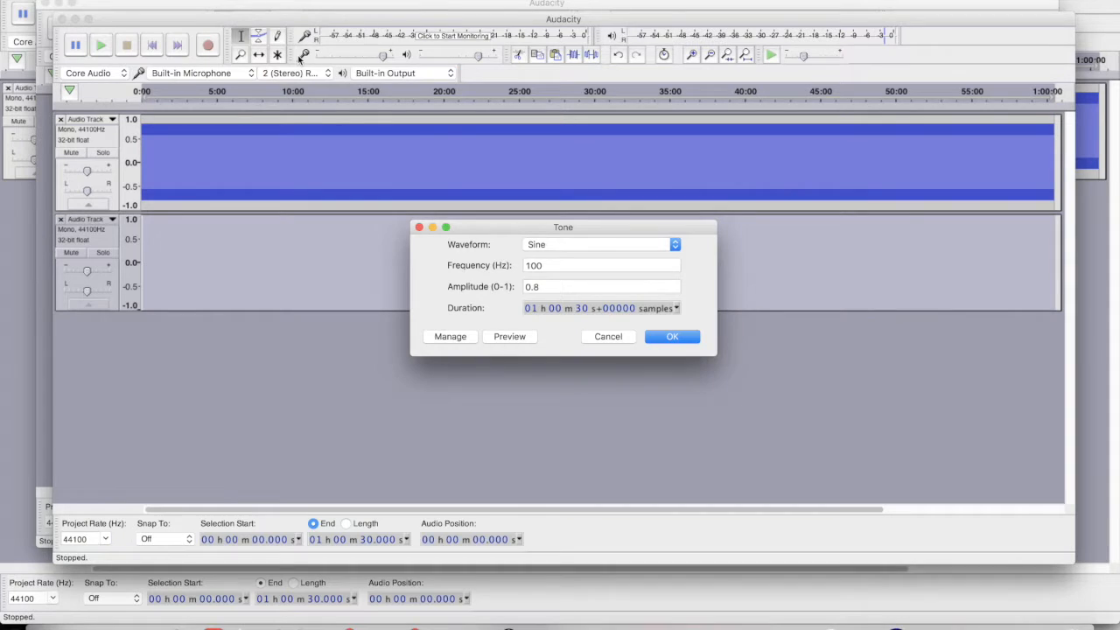
click(542, 267)
key(BackSpace)
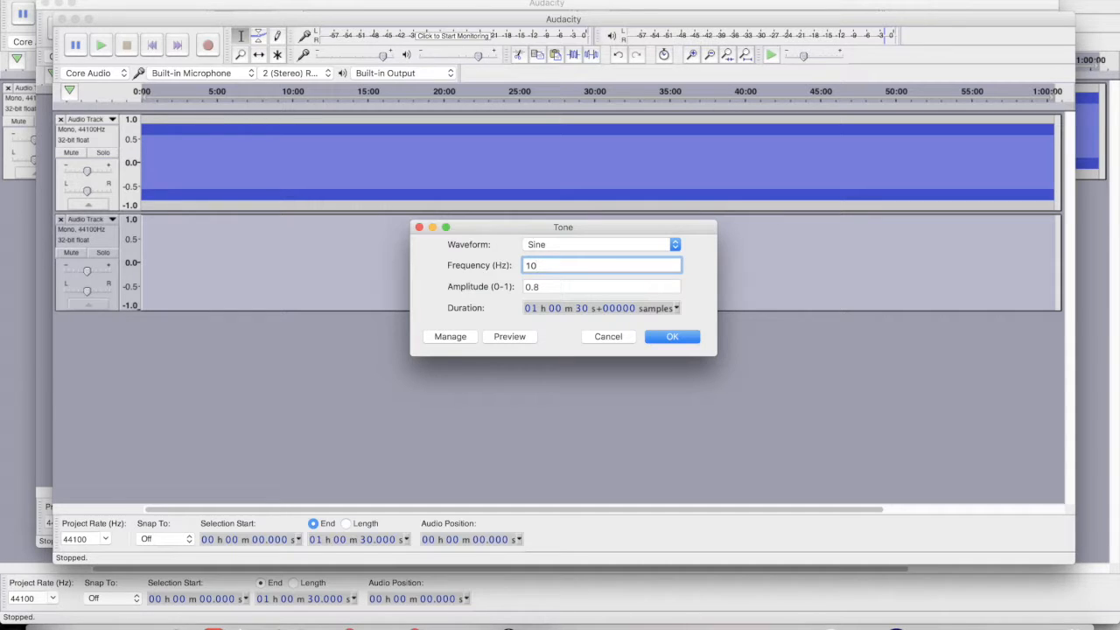
text(4)
click(670, 335)
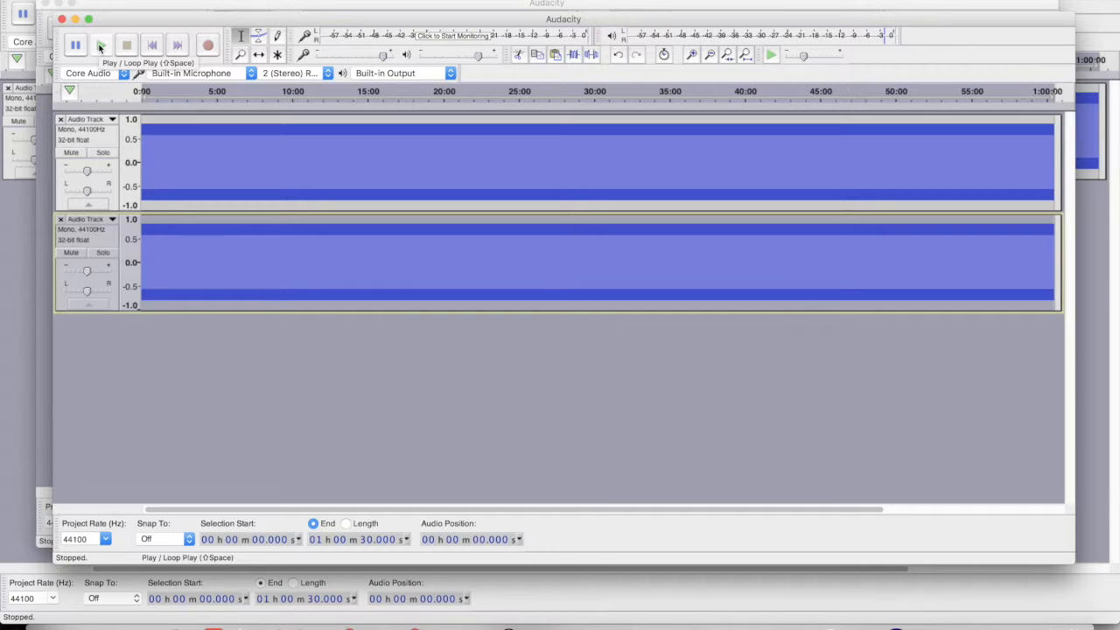
click(100, 47)
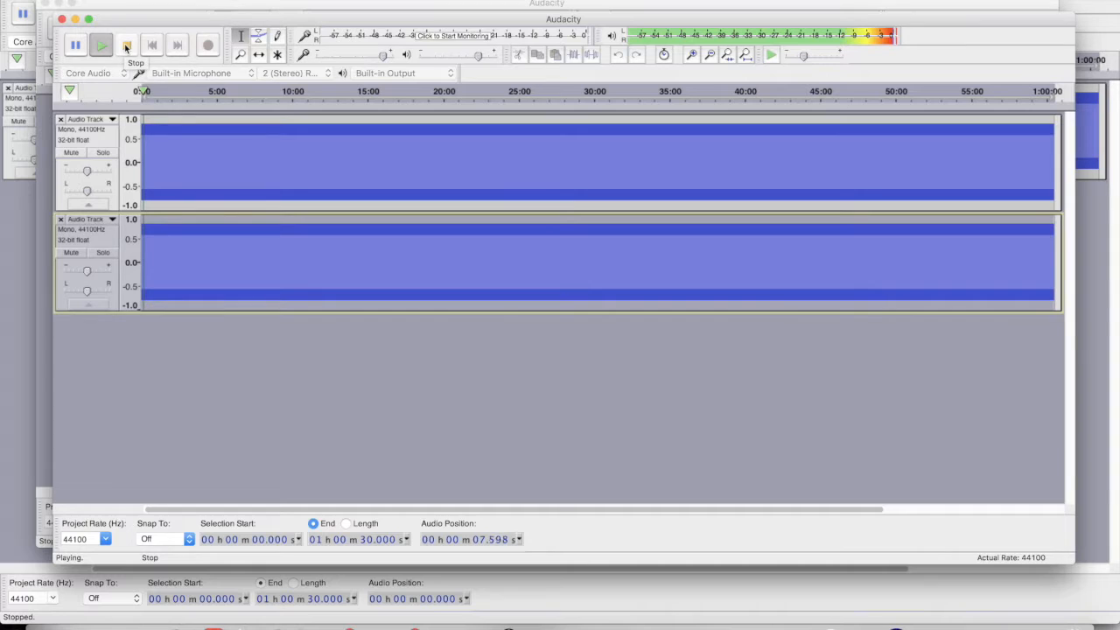
click(126, 46)
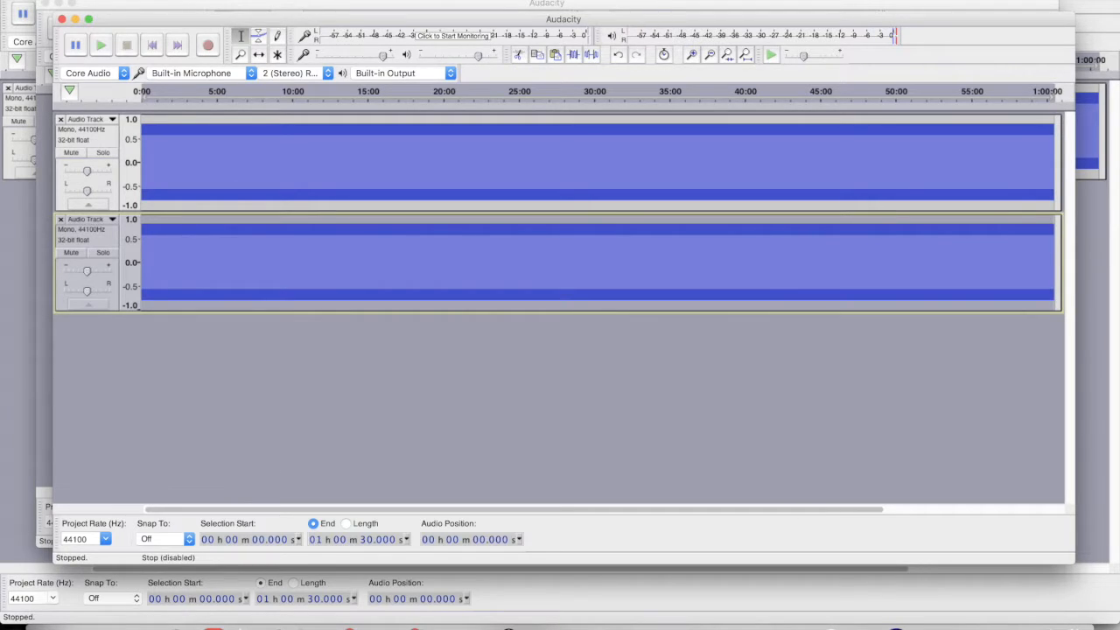
click(95, 1)
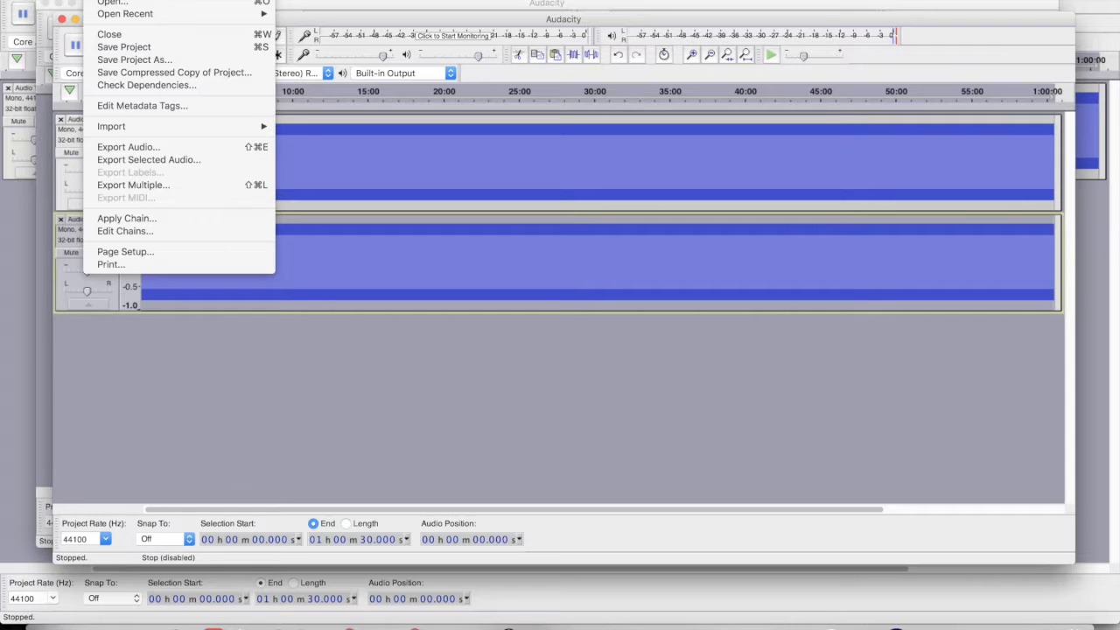
Export the audio as MP3 named 'binaural Theta state' and accept the mono mixdown
click(112, 148)
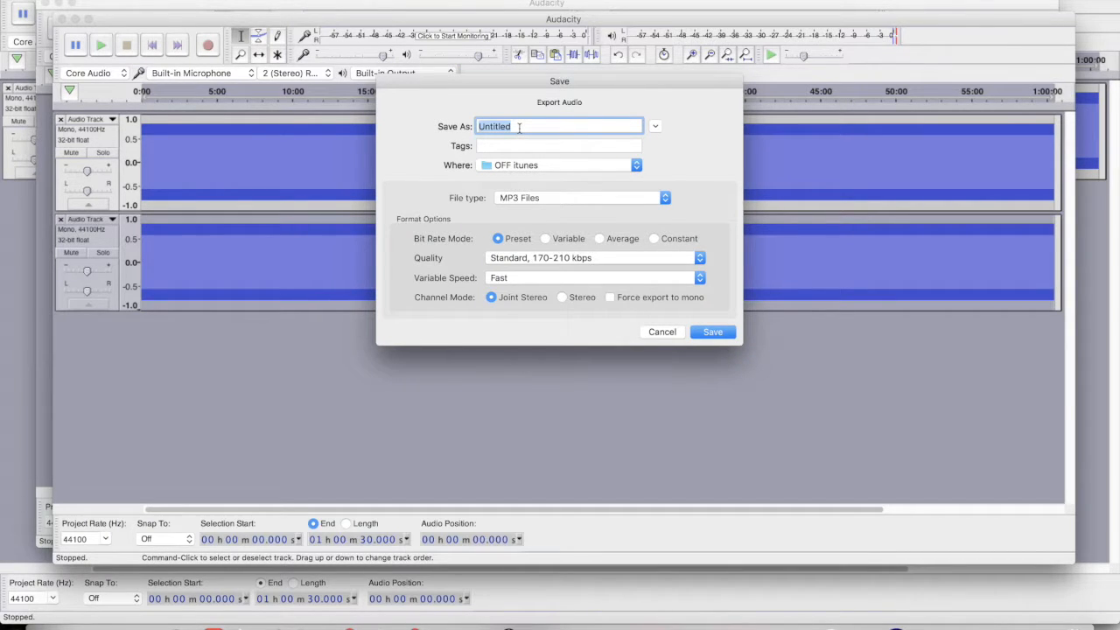
text(binaurqal Theta state)
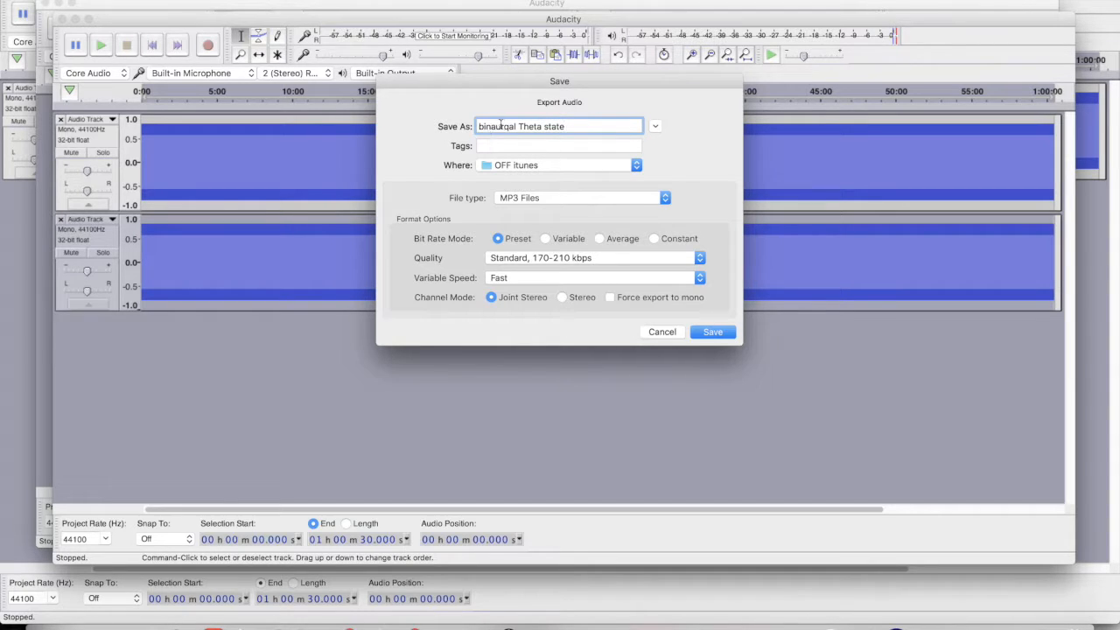
click(506, 128)
key(BackSpace)
click(708, 332)
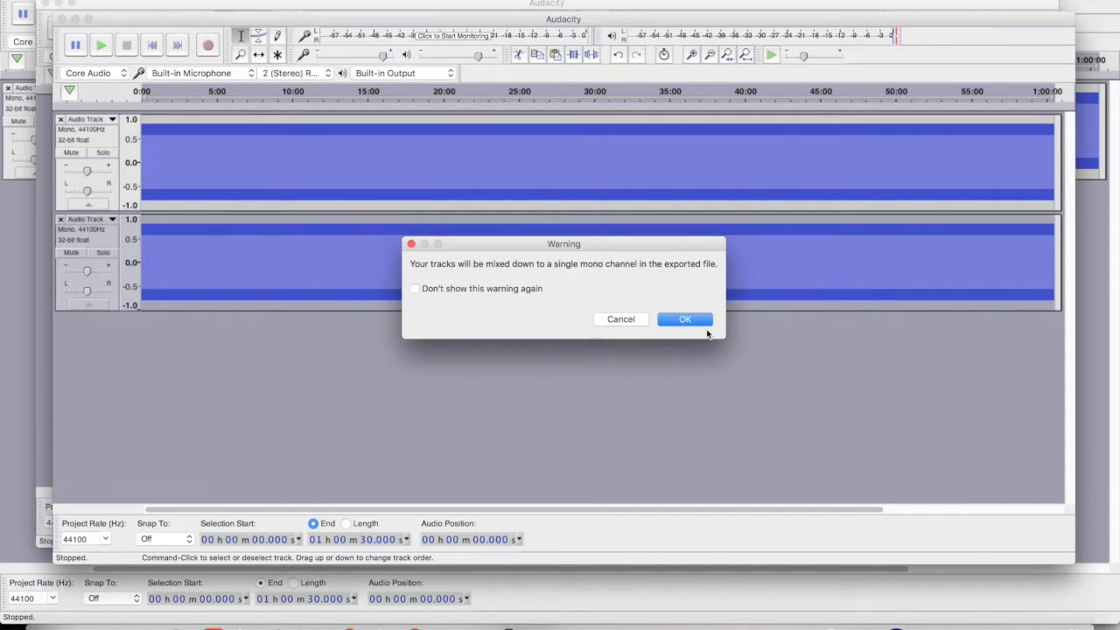
click(675, 318)
Type a value into the Artist Name tag and confirm the metadata tags to continue exporting
click(529, 241)
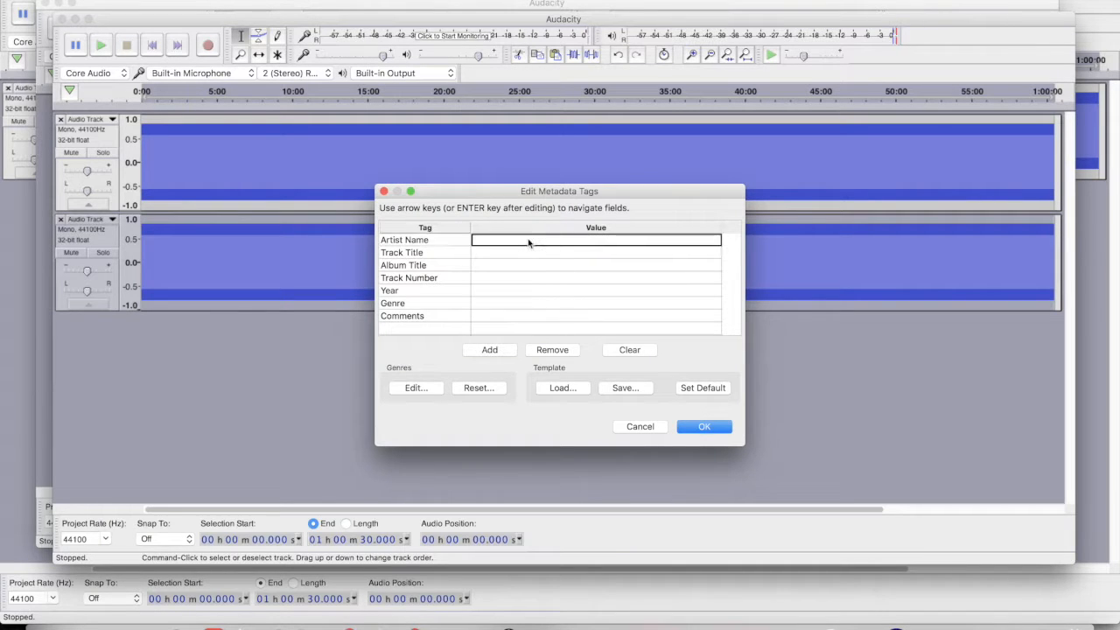
text(ad)
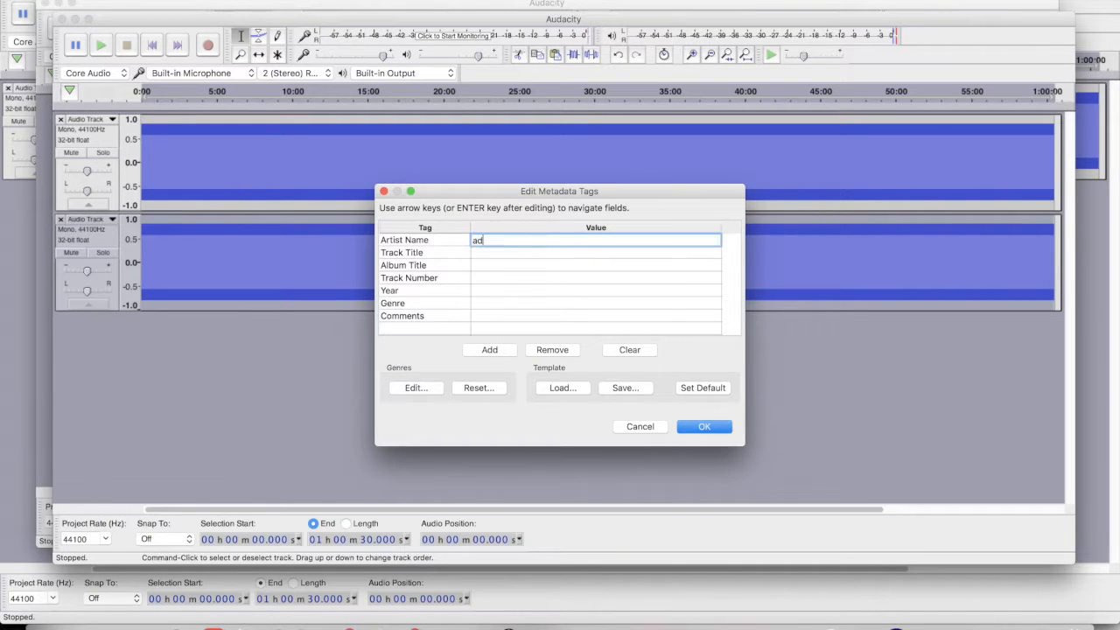
click(704, 428)
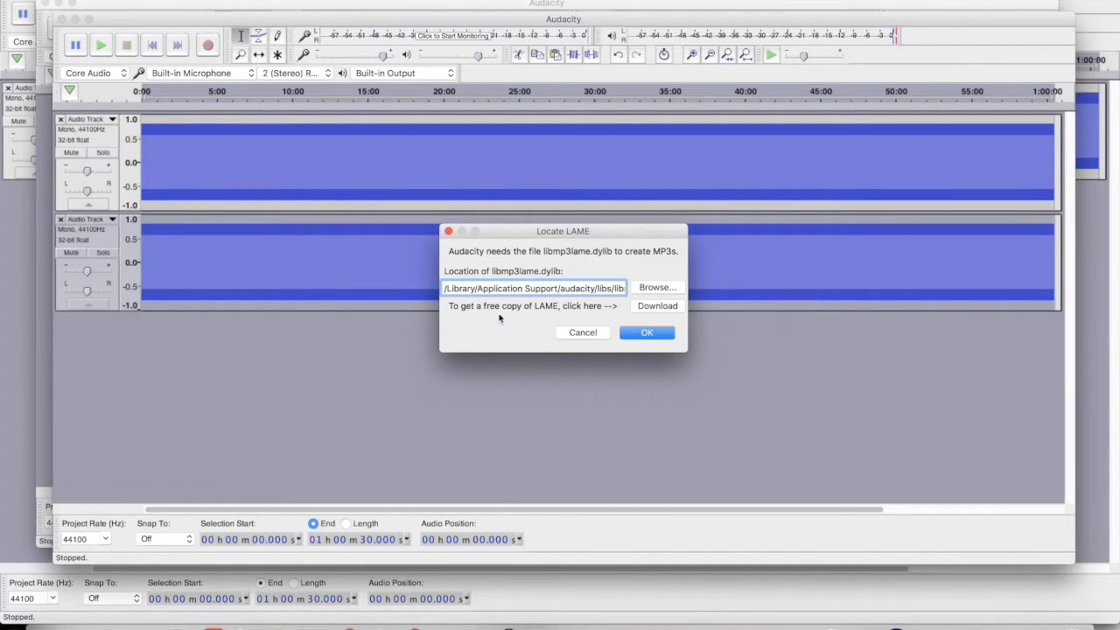
Open the Audacity Wiki FAQ about downloading the LAME MP3 encoder
click(656, 305)
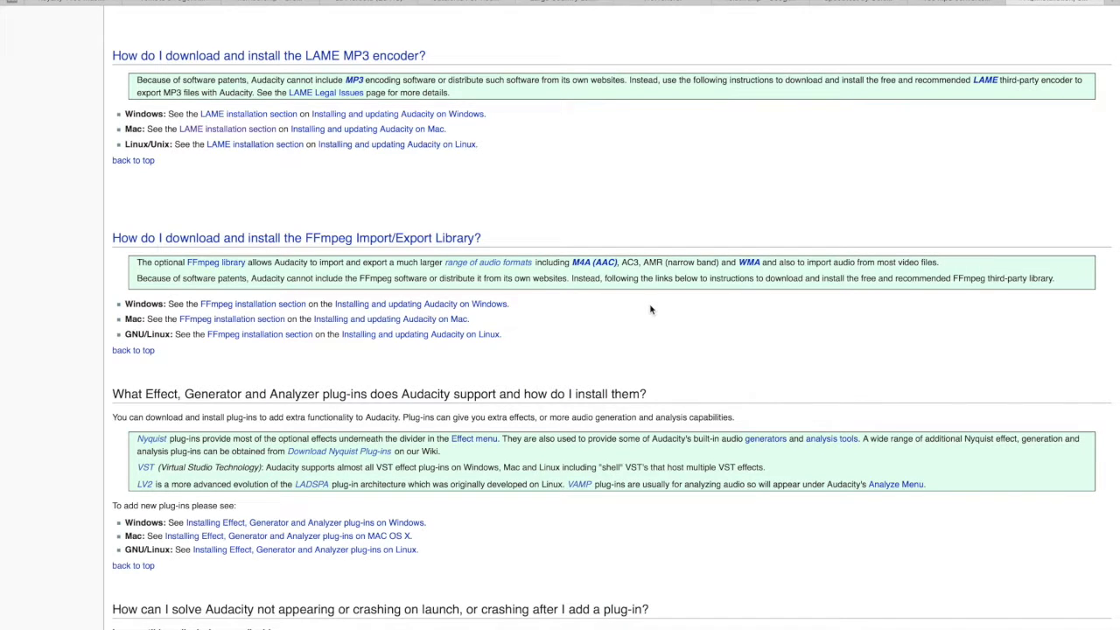
Scroll through the FAQ's LAME section, then return to Audacity's Locate LAME dialog
scroll(649, 309, up, 5)
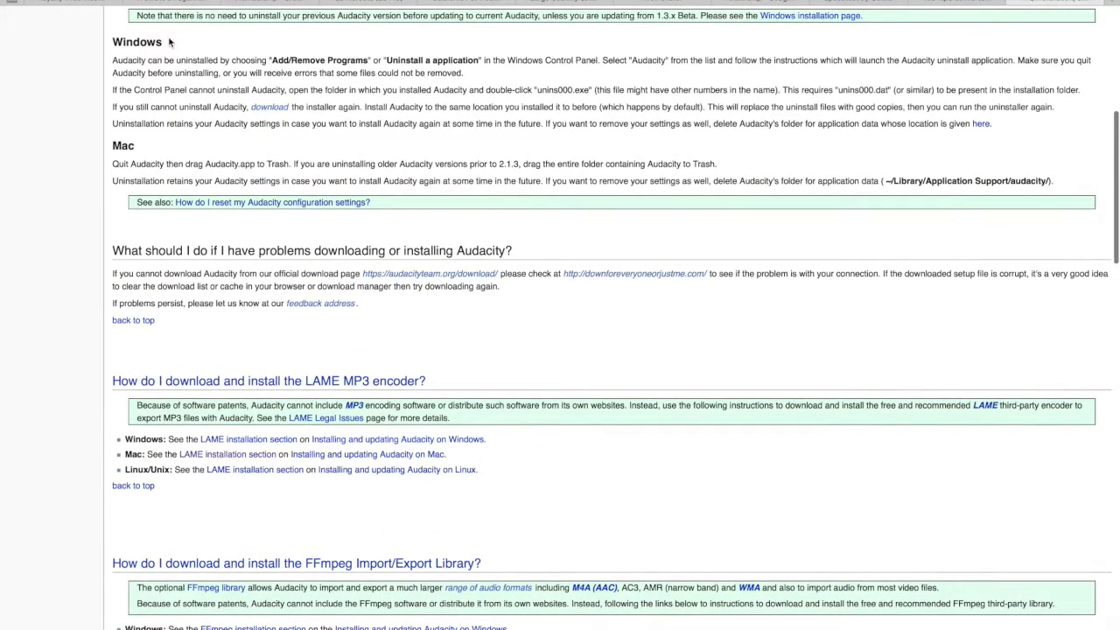
scroll(670, 486, down, 5)
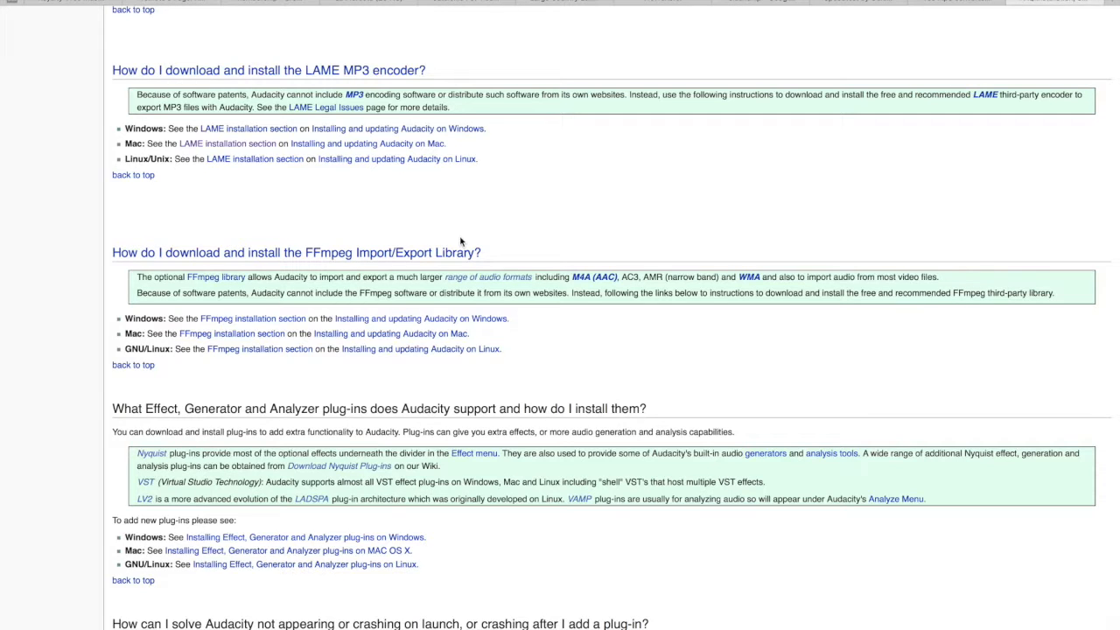
key(super+Tab)
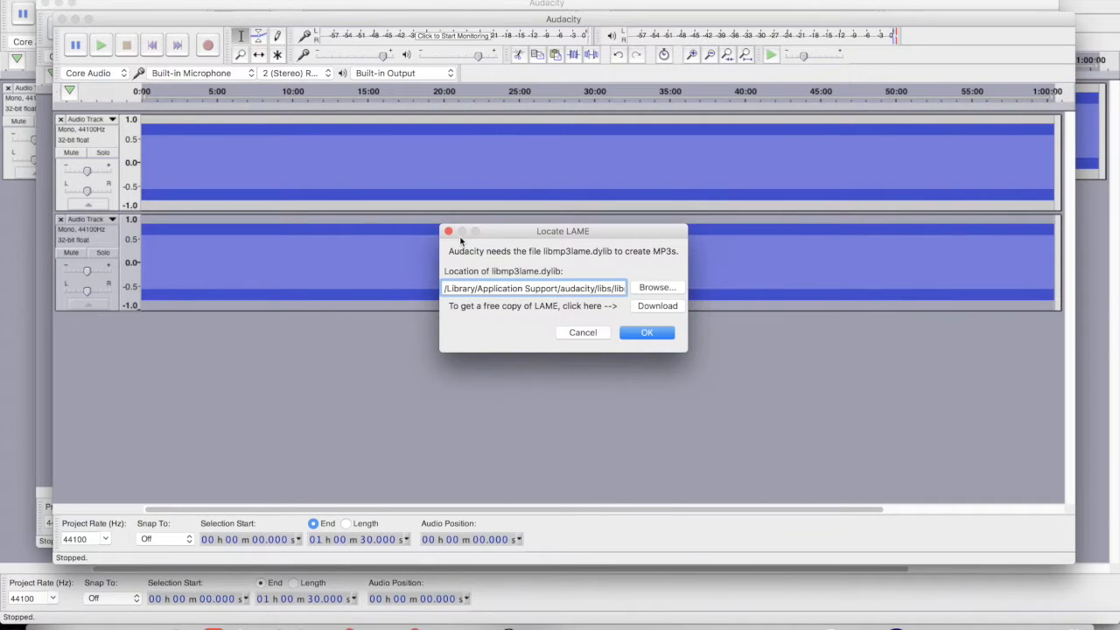
Cancel locating LAME, dismiss the MP3 library error, and create a new empty project
click(583, 332)
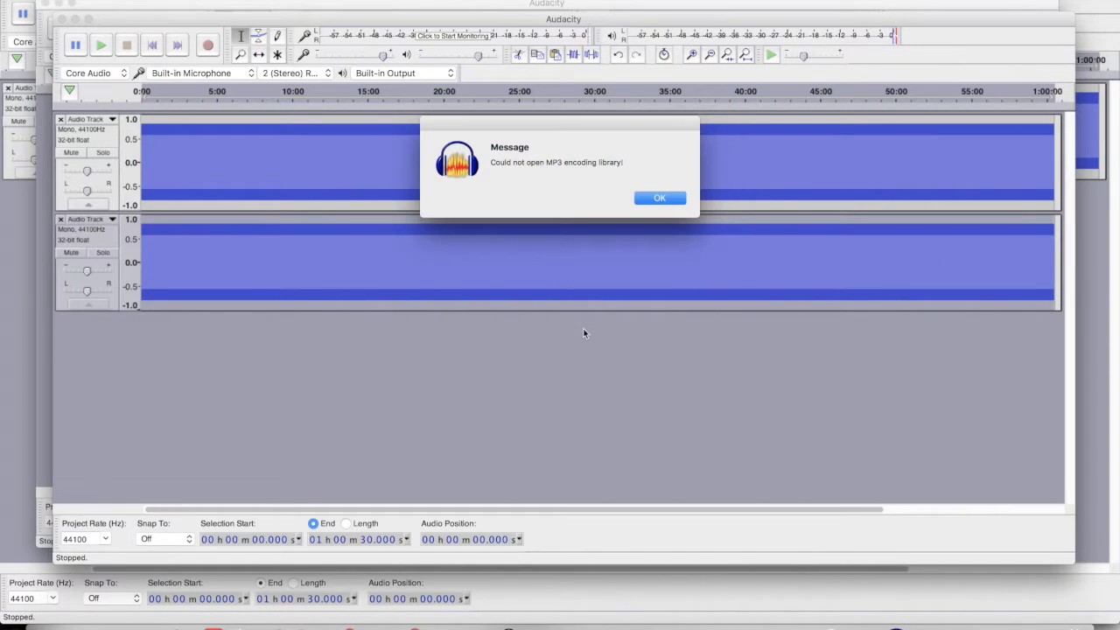
click(656, 198)
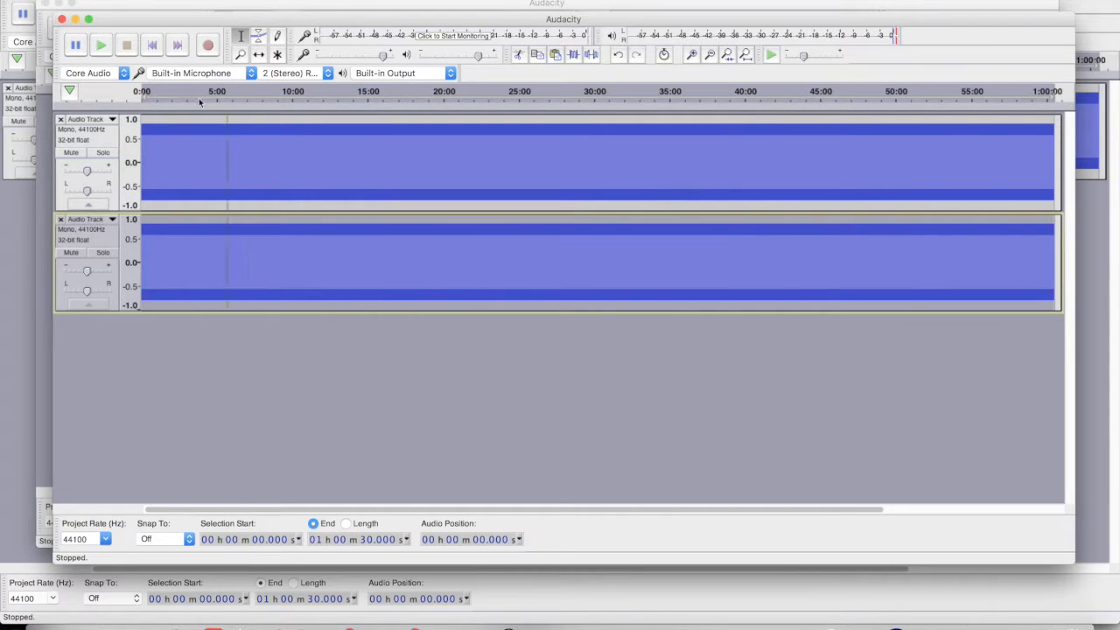
click(100, 0)
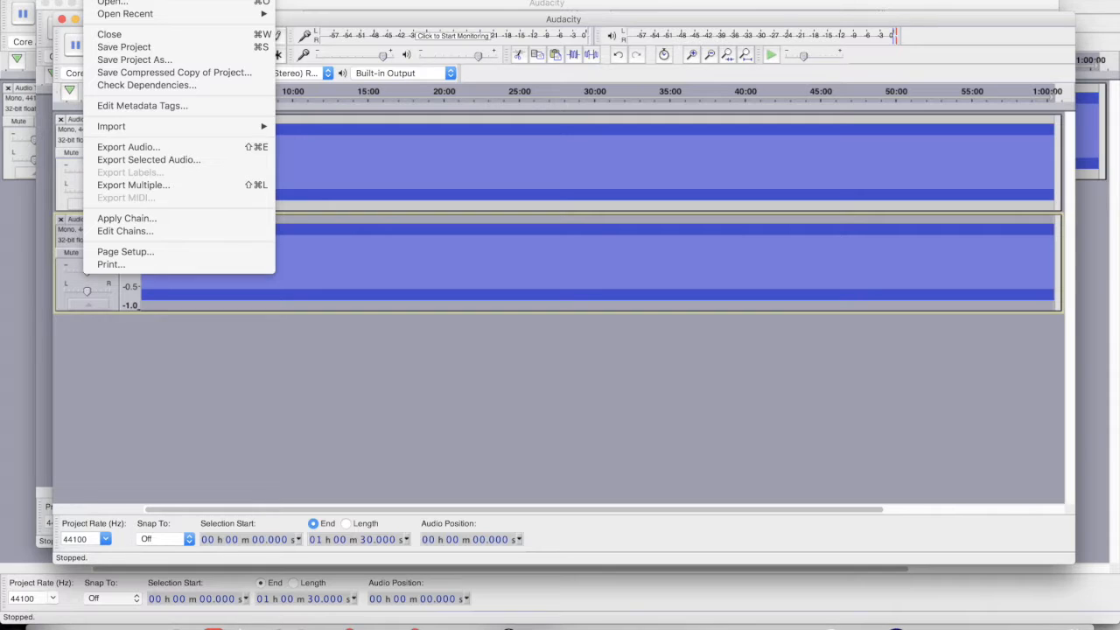
click(111, 0)
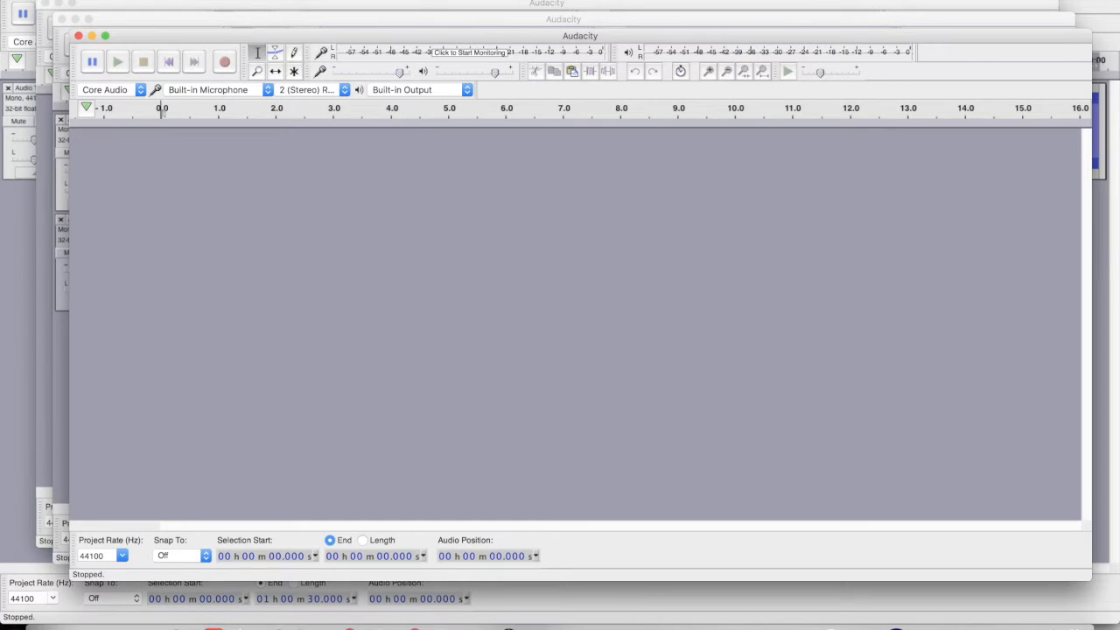
Add a new mono audio track to the empty project
click(248, 0)
mouse_move(280, 0)
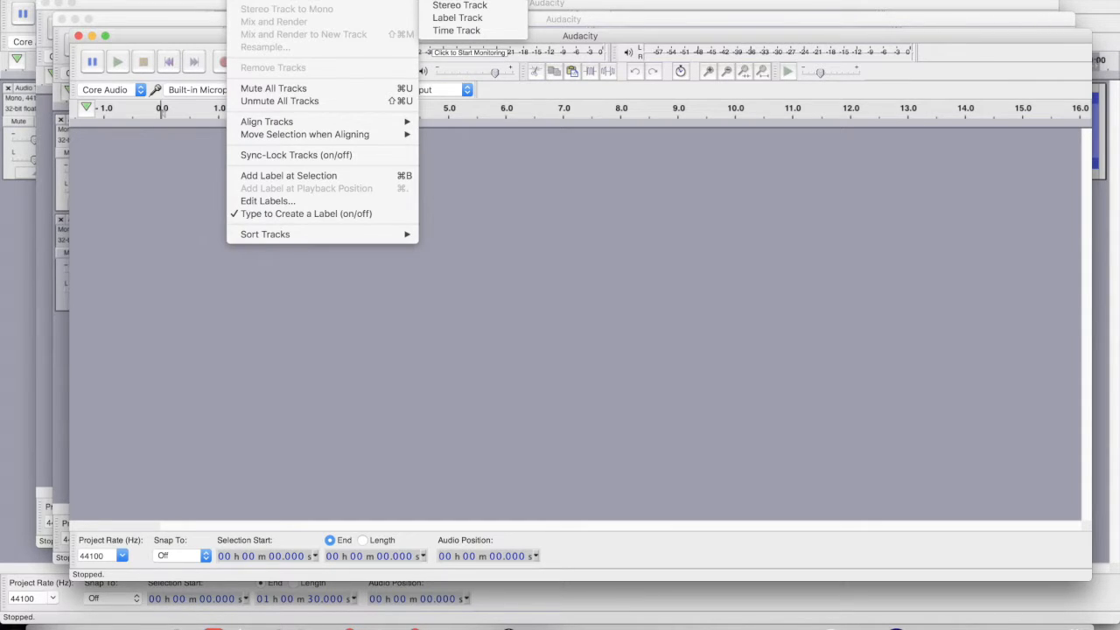
click(434, 0)
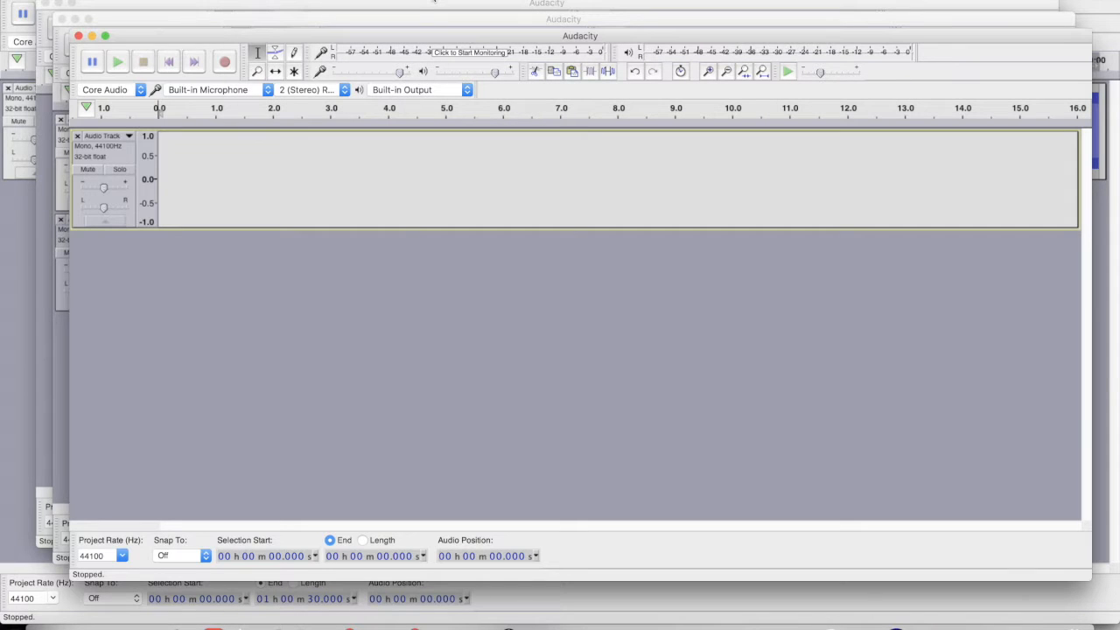
Generate a 100 Hz sine tone at 0.8 amplitude, 1 h 00 m 30 s long, into the track
click(284, 0)
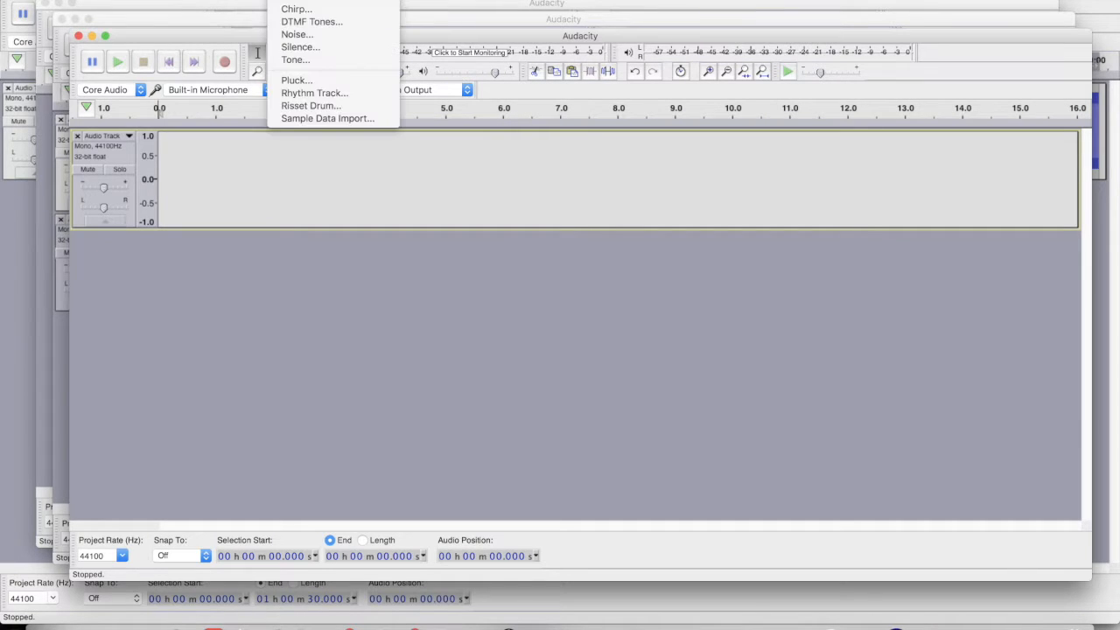
click(295, 60)
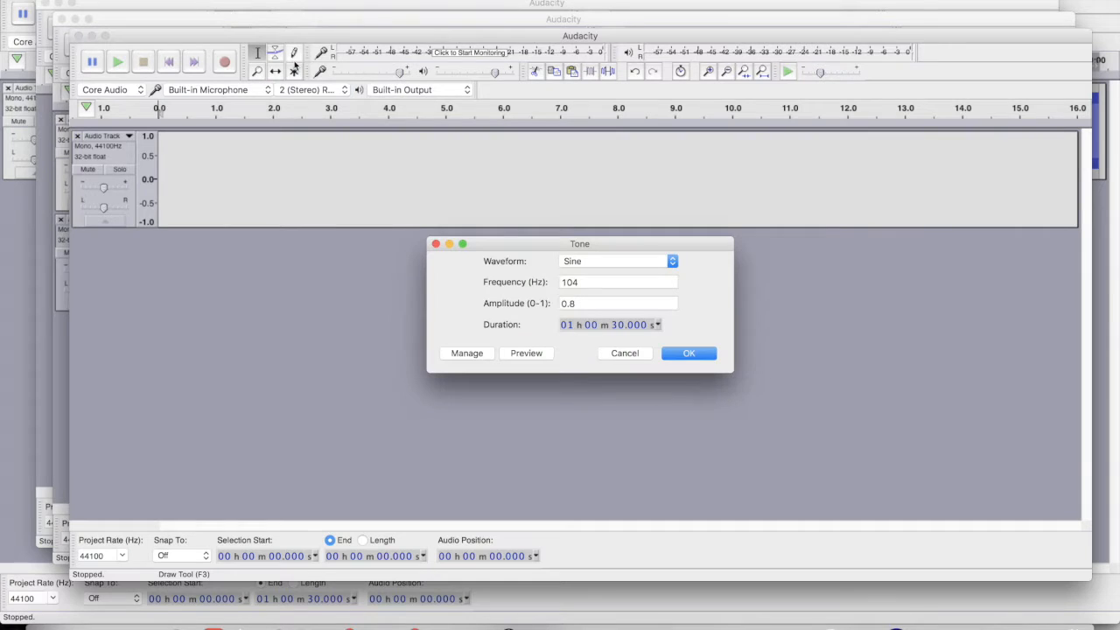
drag(577, 283, 530, 286)
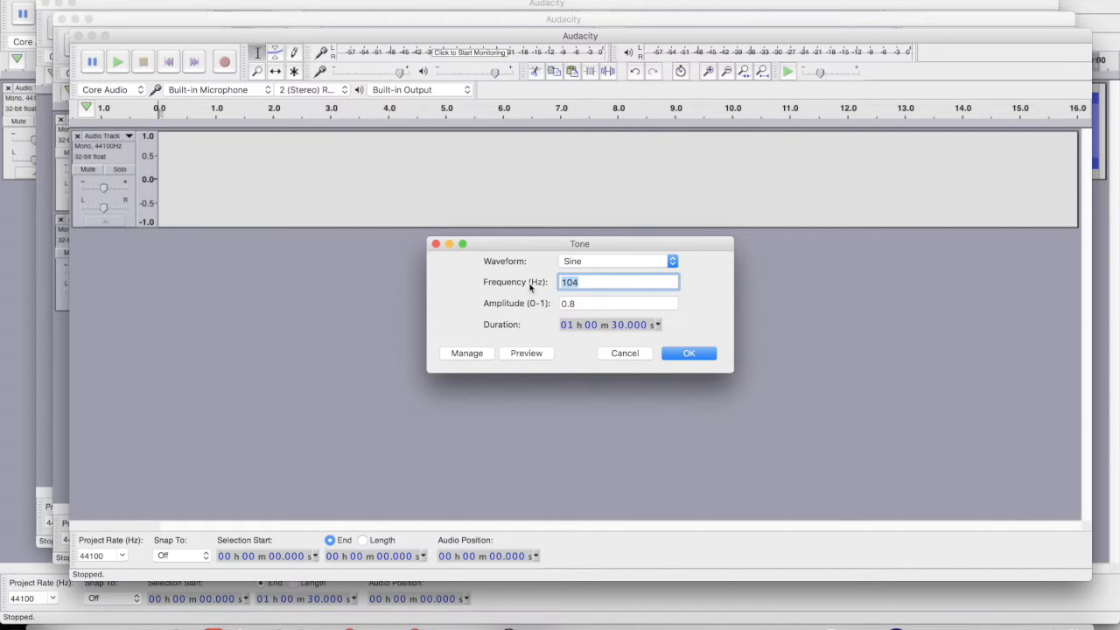
text(100)
click(688, 353)
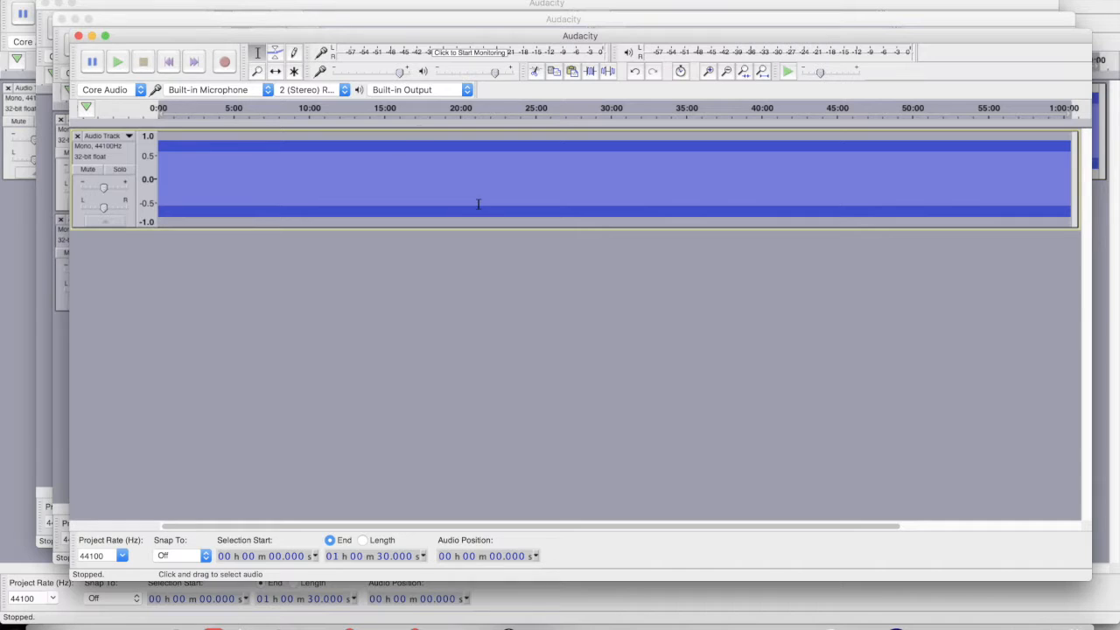
Add a second mono audio track to the project
click(248, 0)
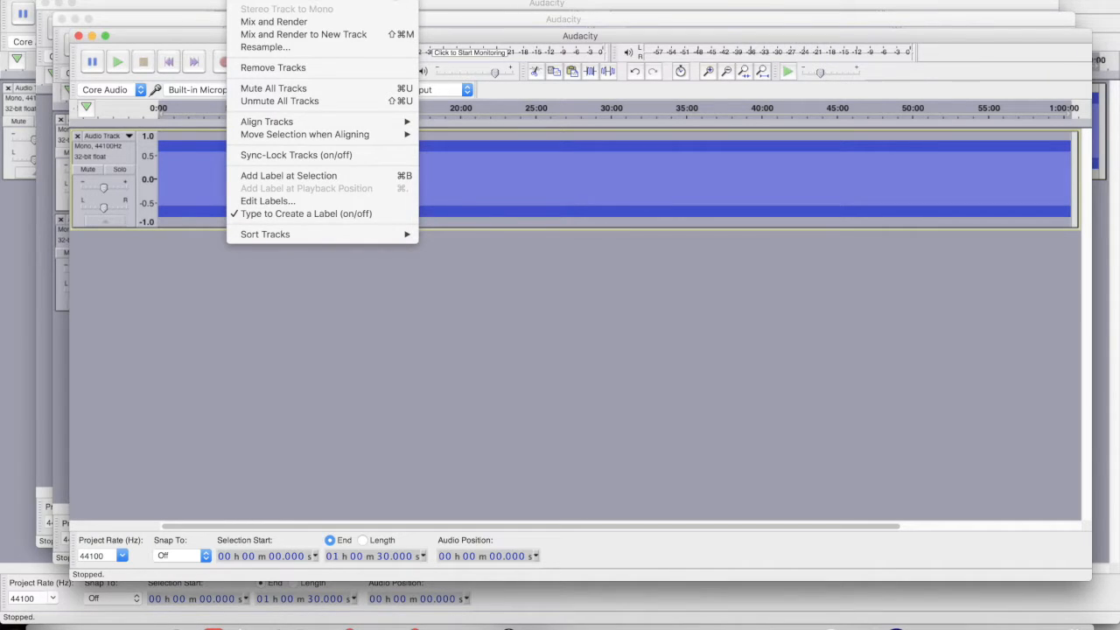
mouse_move(263, 0)
click(455, 0)
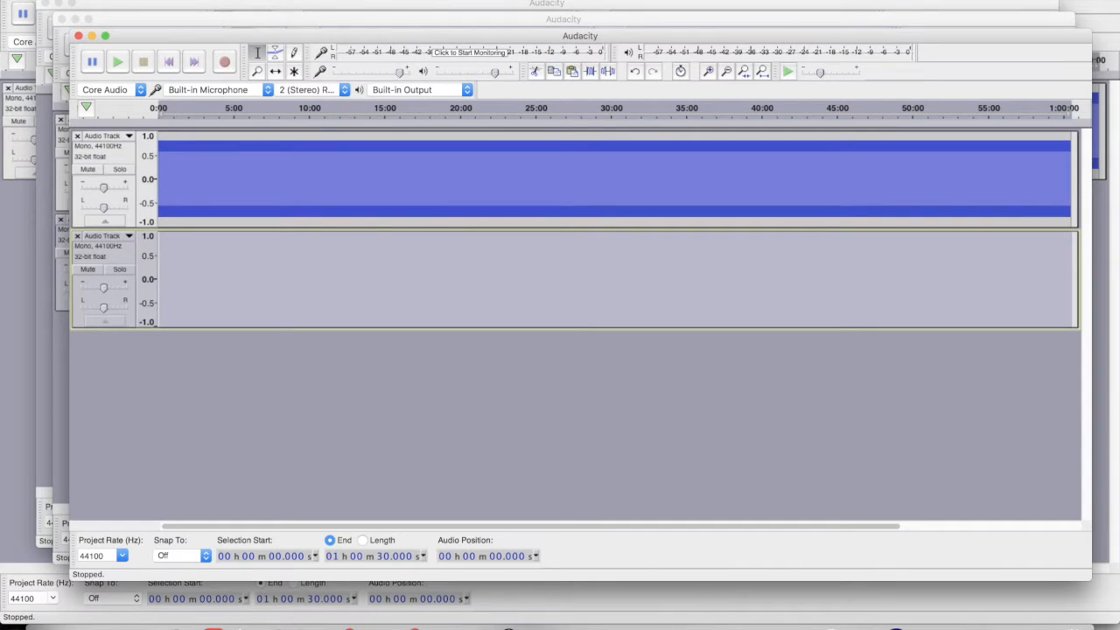
Generate a 107.85 Hz sine tone into the second track
click(292, 0)
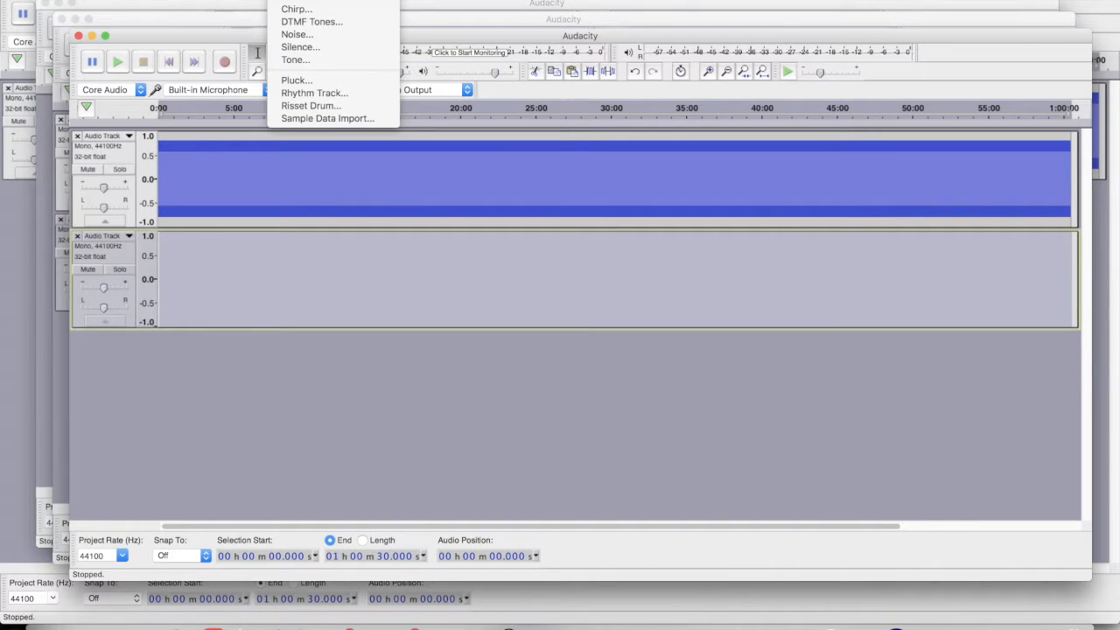
click(310, 59)
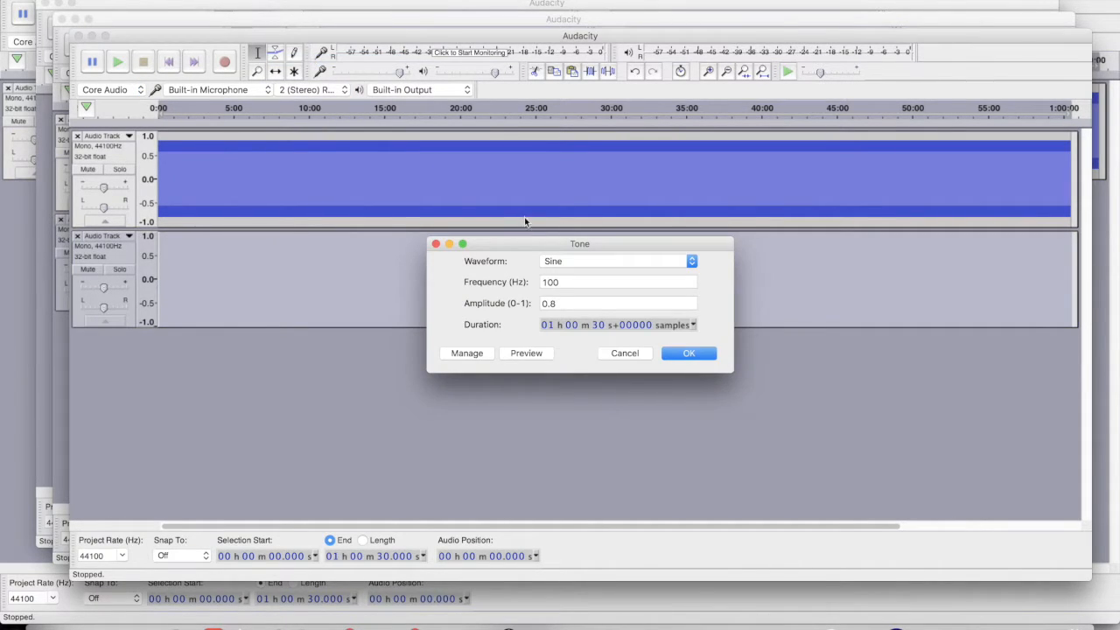
click(560, 282)
key(BackSpace)
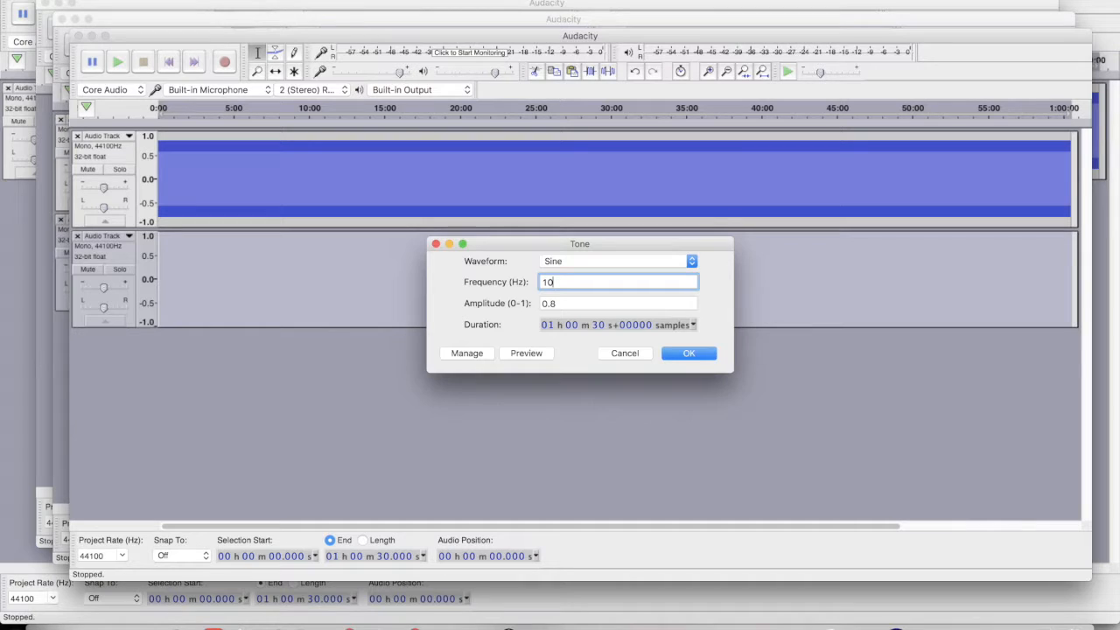
text(7.85)
click(692, 353)
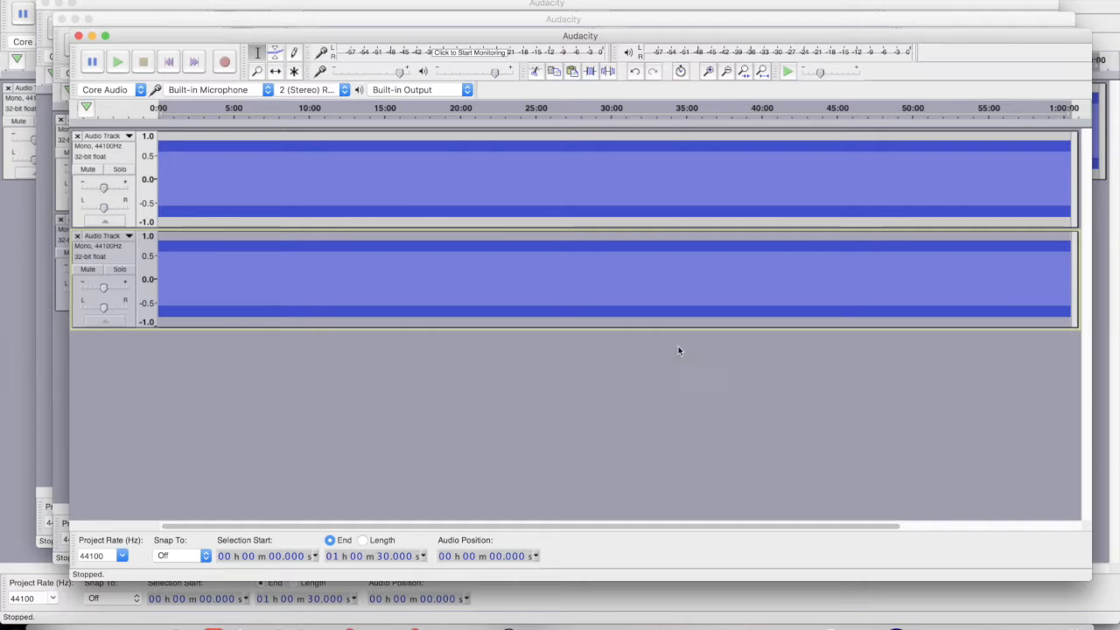
Briefly play the new project's two tones, then move its window aside
click(118, 64)
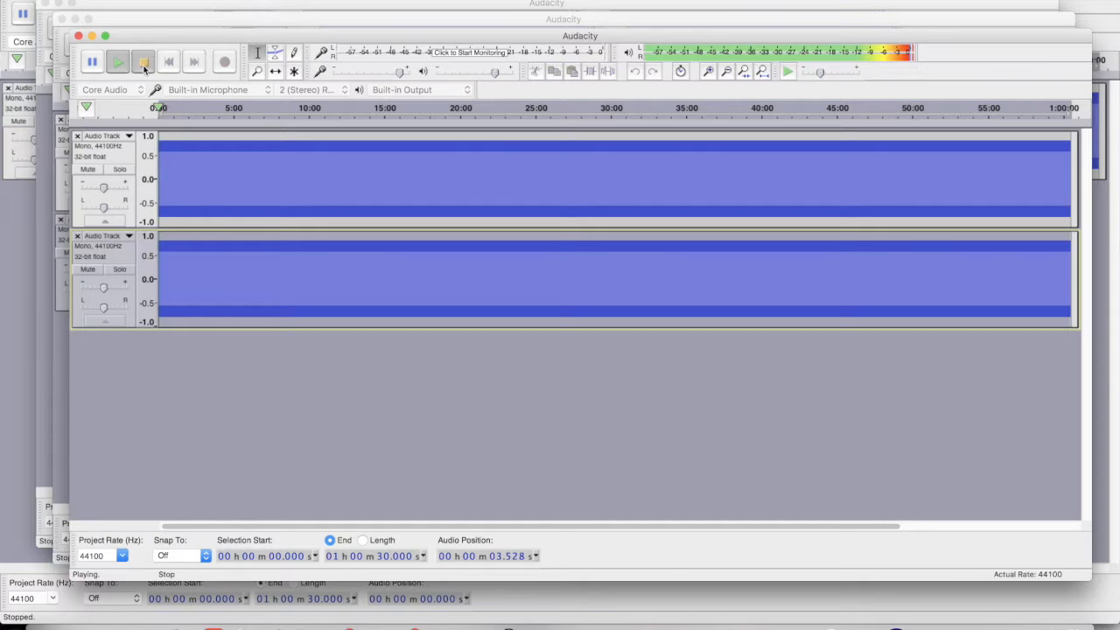
click(144, 67)
drag(151, 35, 176, 303)
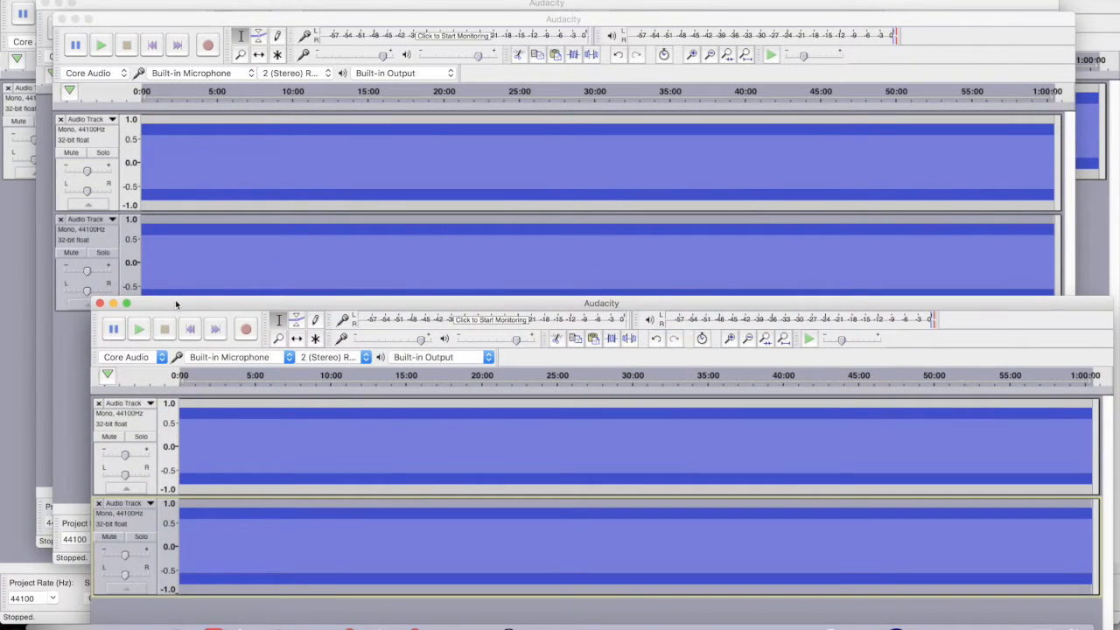
Bring the other project forward and briefly play its tones
click(103, 50)
click(103, 50)
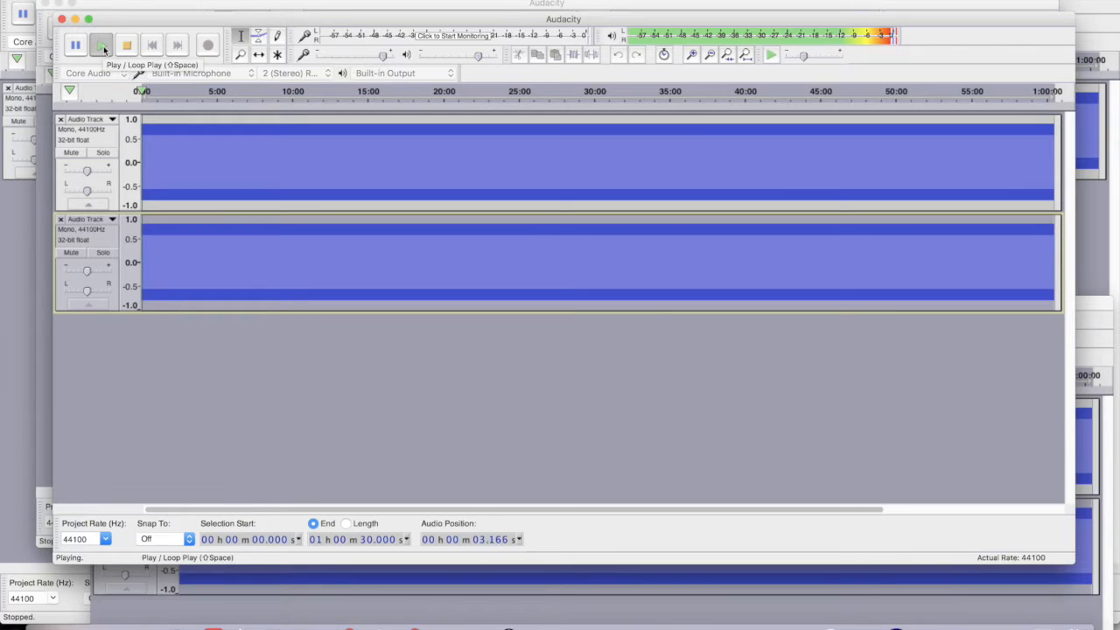
click(125, 45)
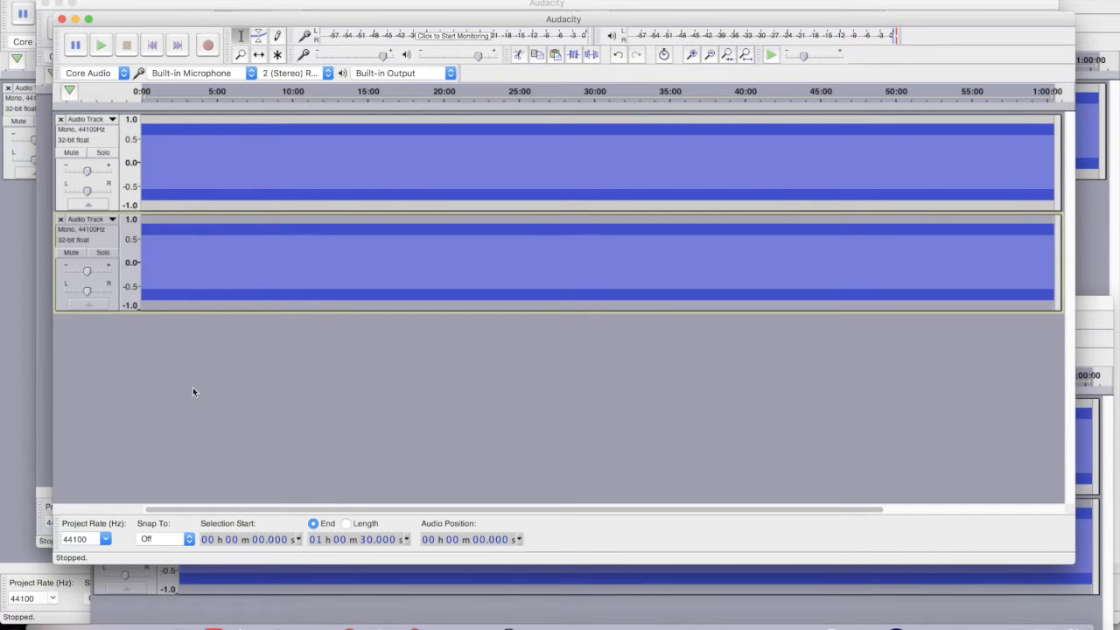
Replay the new project's tones briefly, then move its window to the screen's top-left
click(263, 611)
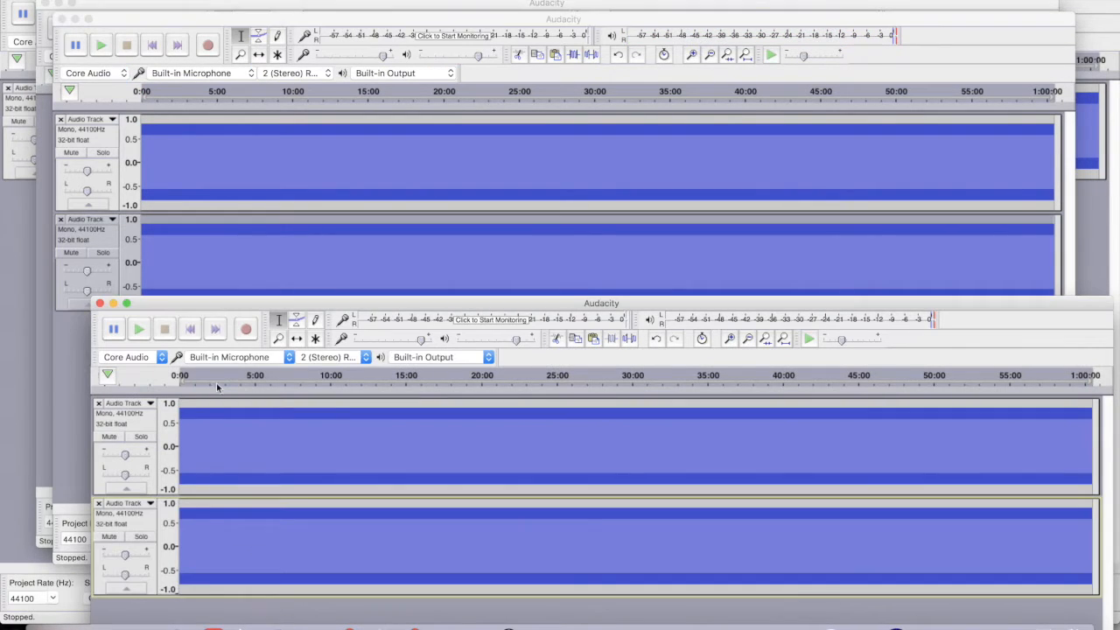
click(140, 330)
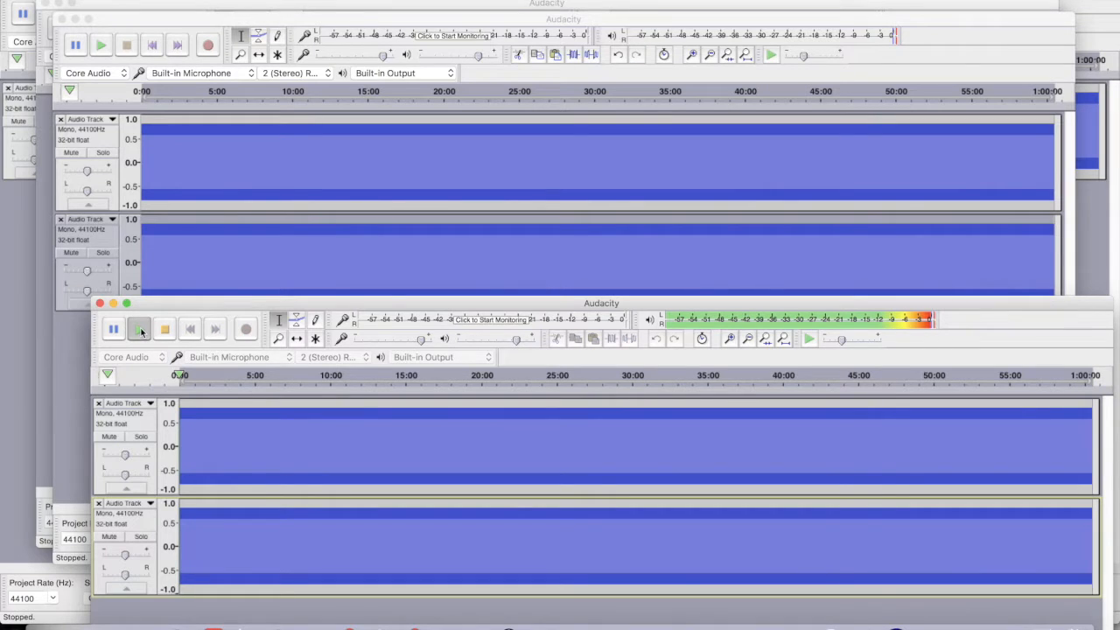
click(164, 329)
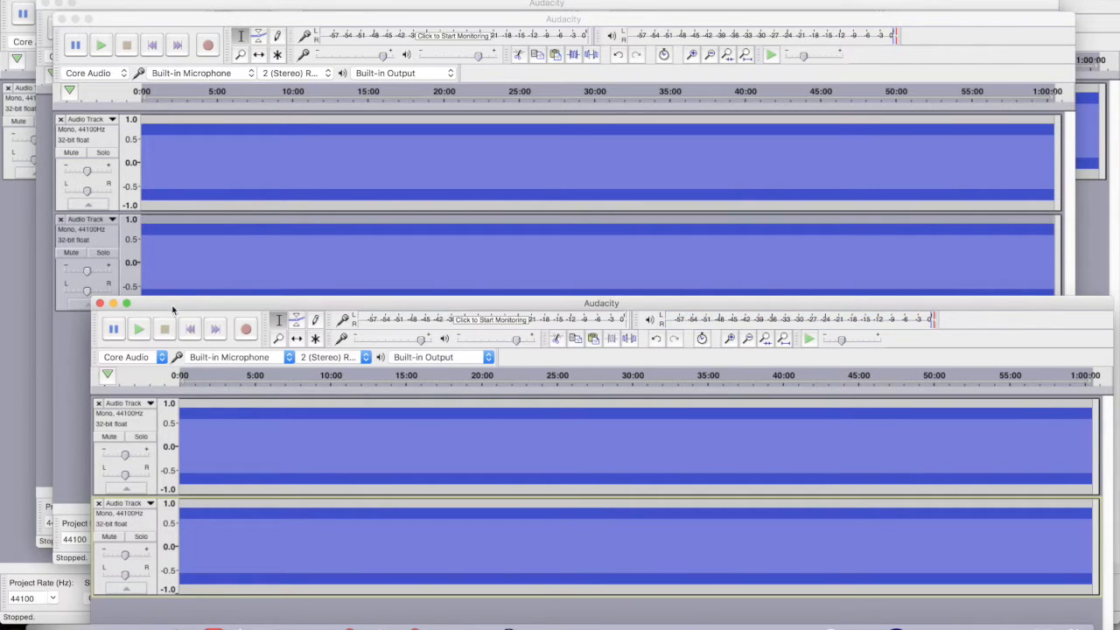
drag(178, 305, 128, 0)
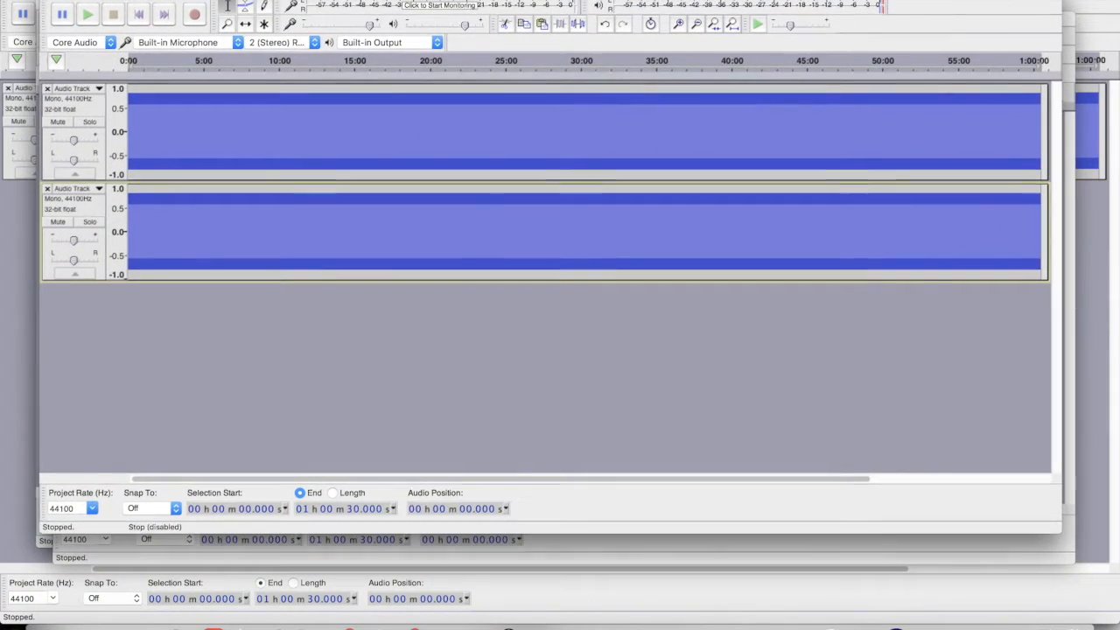